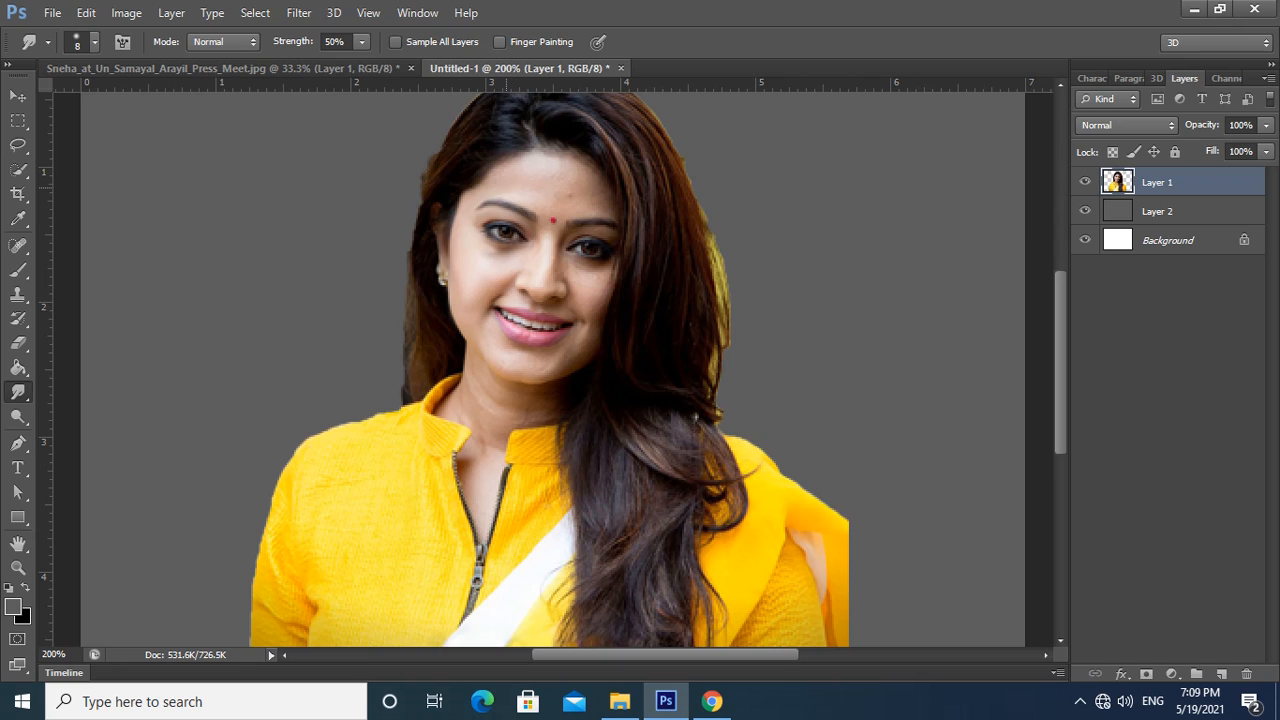
Step: Smooth the skin on the woman's forehead and cheeks with the Smudge tool, varying the brush between 8 and 20 px
key("bracketright")
key("bracketright")
key("bracketright")
key("bracketright")
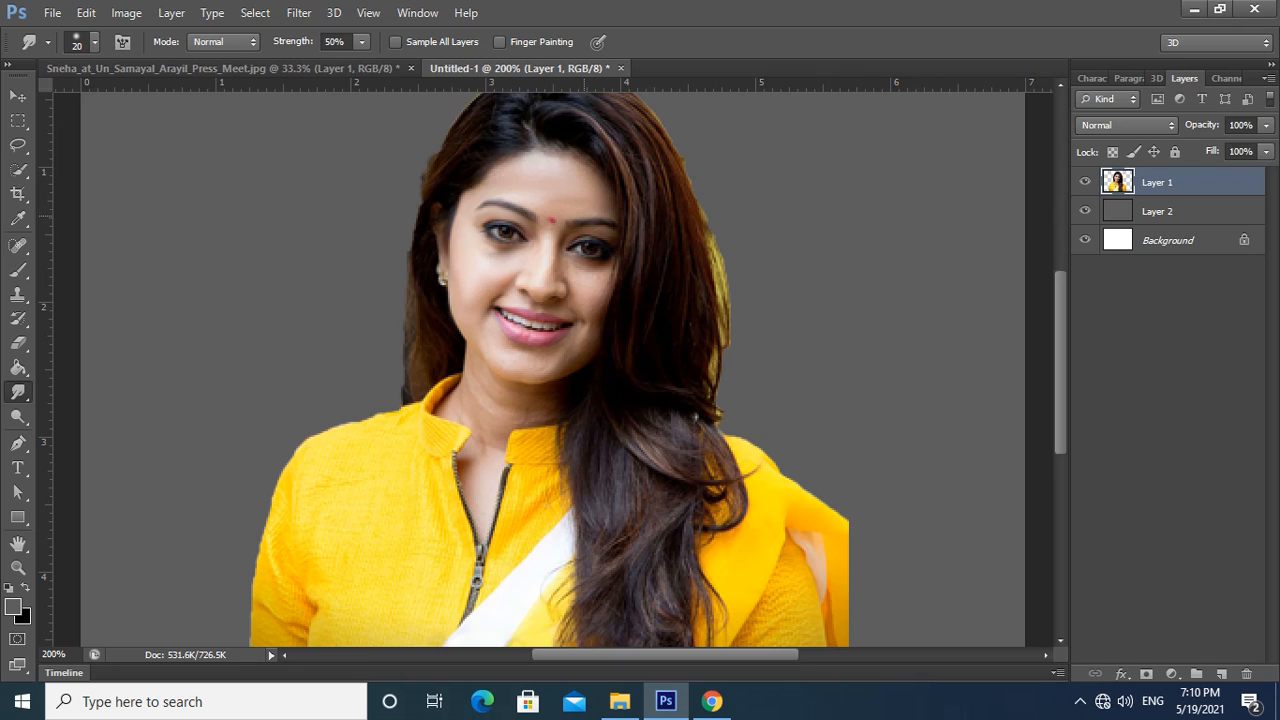
key("bracketleft")
key("ctrl+plus")
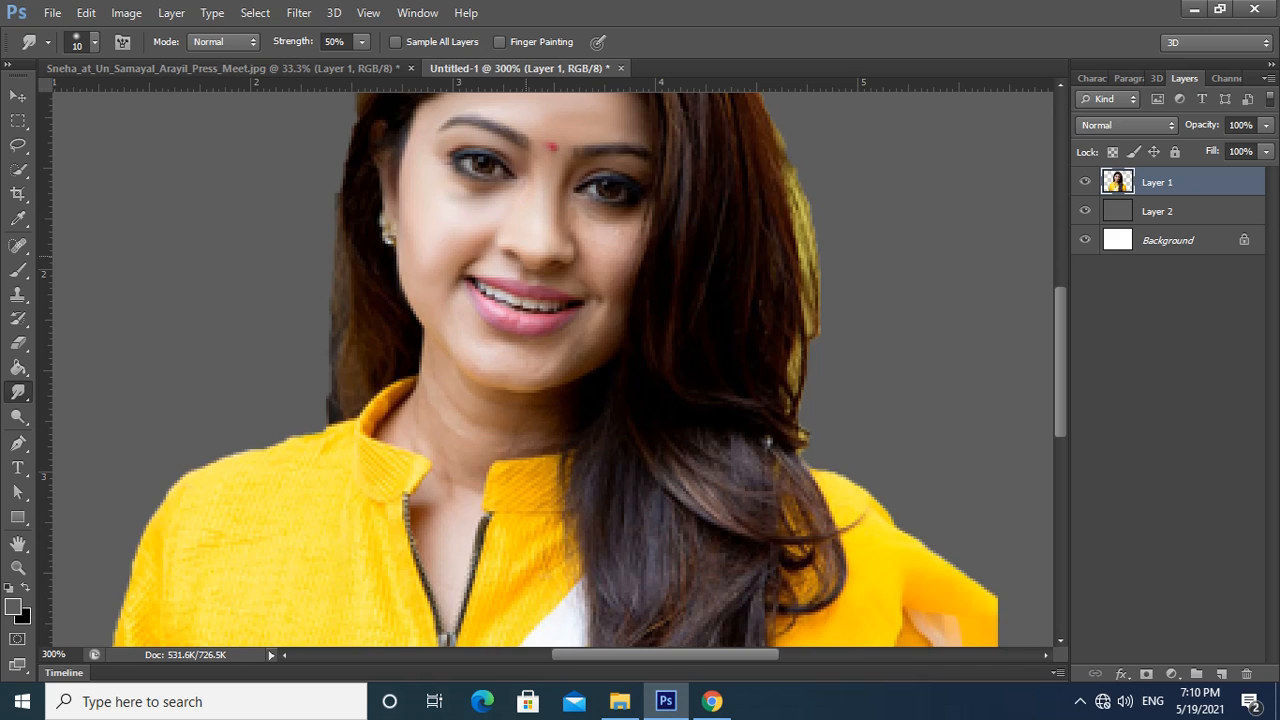
key("ctrl+minus")
key("bracketleft")
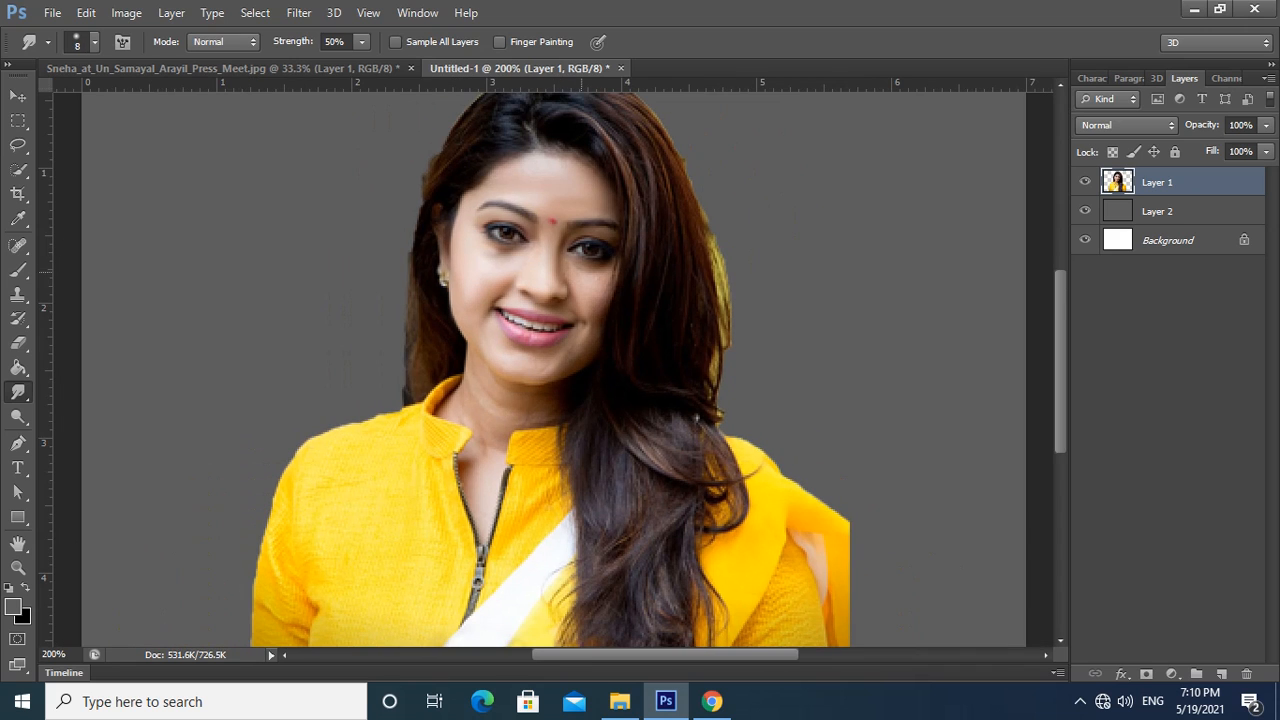
key("bracketright")
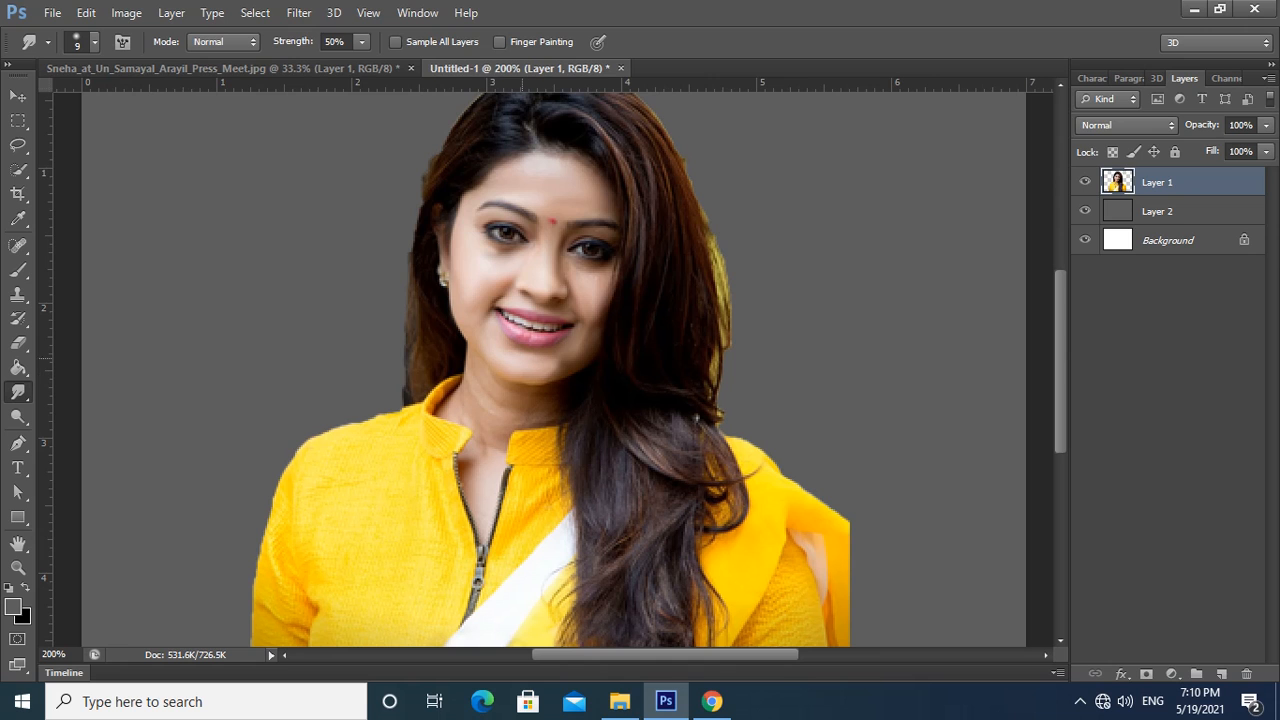
Step: Smudge the finer areas of the face with a small brush, reducing its size from 7 to 3 px
key("ctrl+plus")
key("bracketleft")
key("bracketleft")
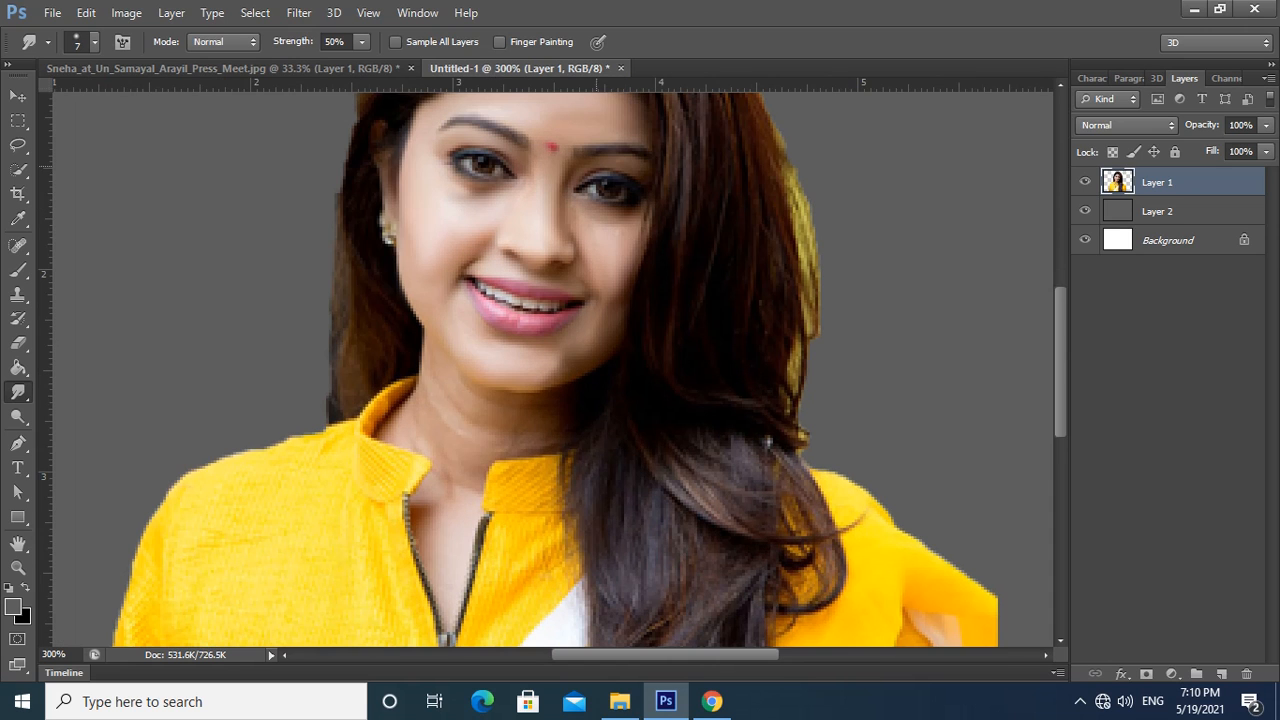
key("ctrl+minus")
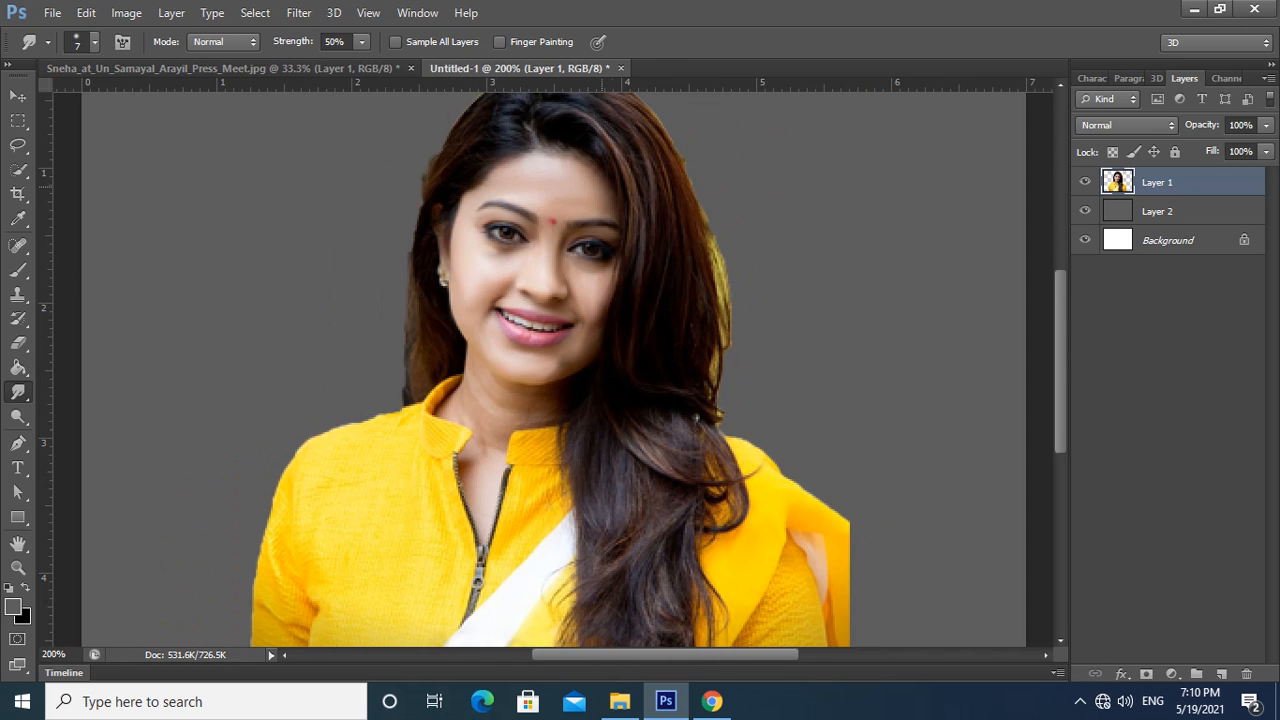
key("ctrl+plus")
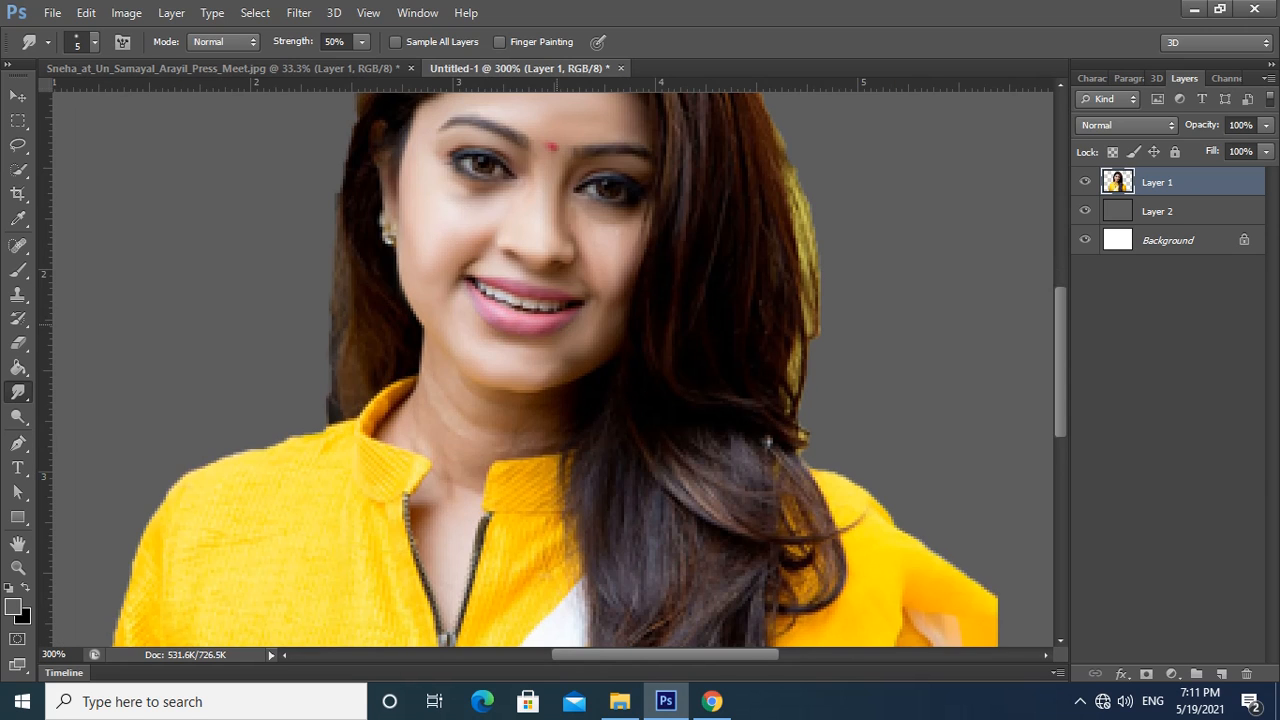
key("bracketleft")
key("bracketleft")
key("ctrl+minus")
key("ctrl+minus")
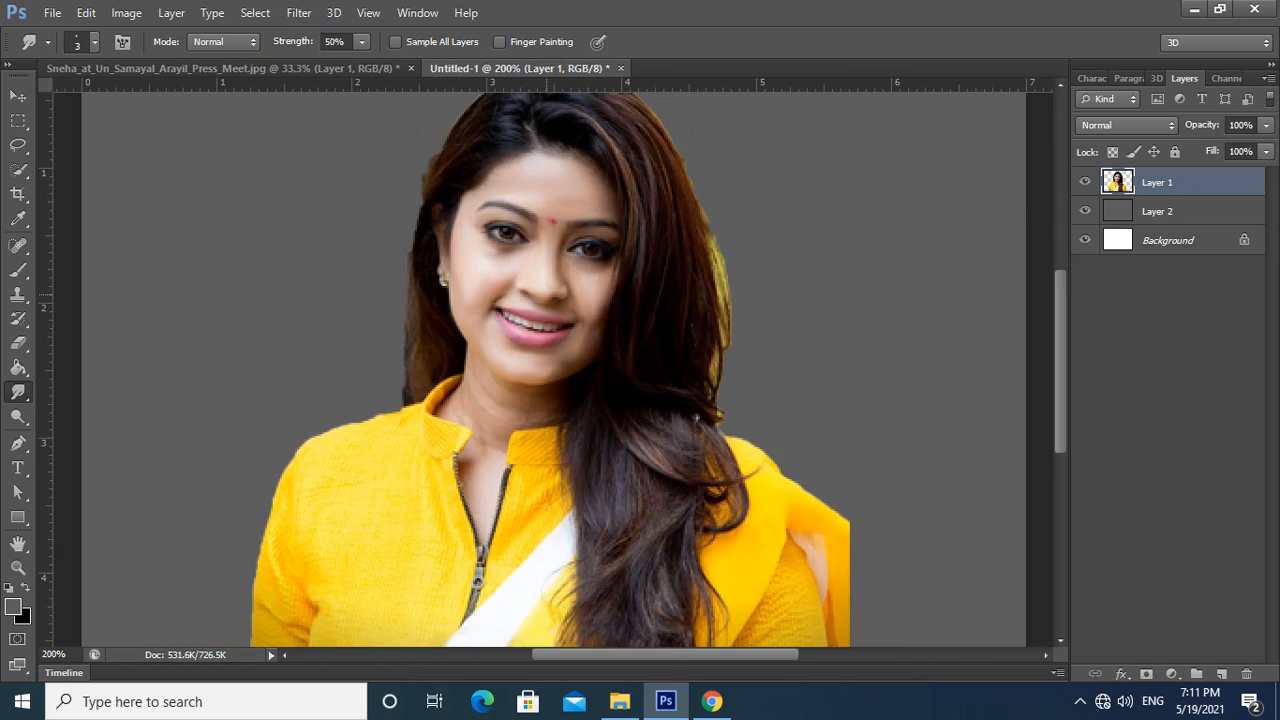
key("ctrl+plus")
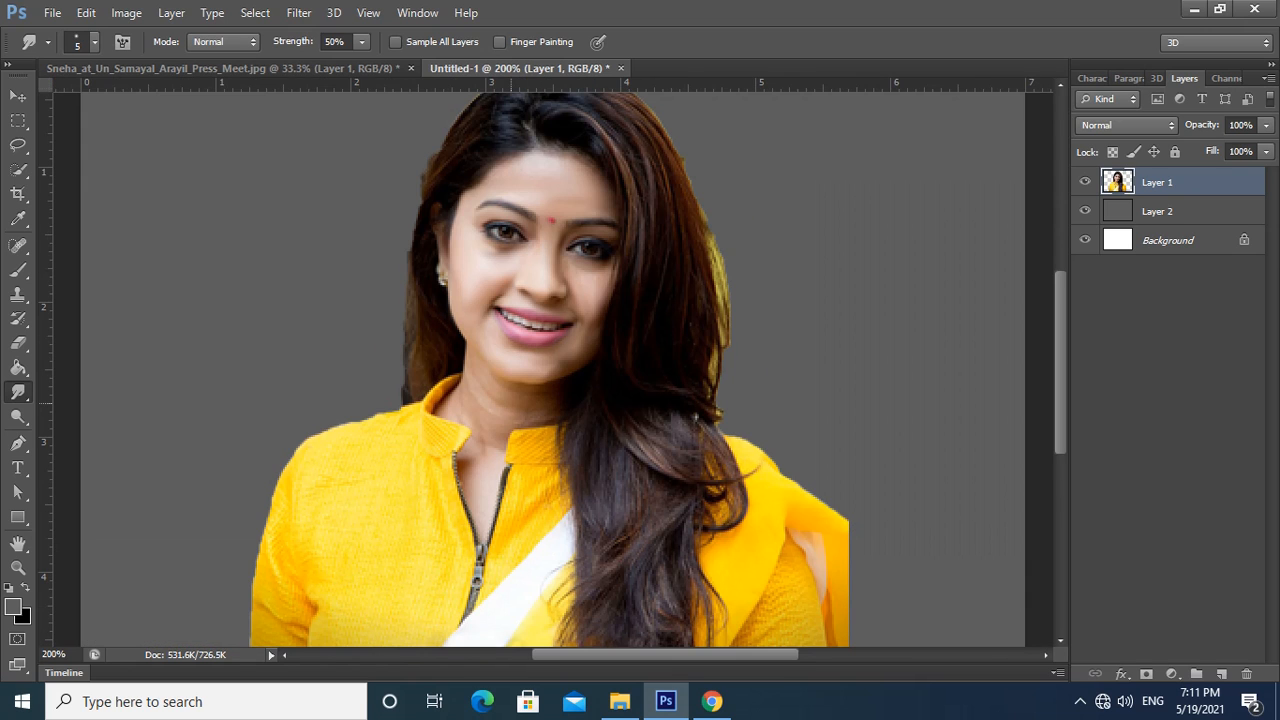
Step: Blend the remaining face and neck areas with smudge brush sizes between 6 and 10 px
key("bracketright")
key("bracketright")
key("bracketright")
key("bracketright")
key("bracketright")
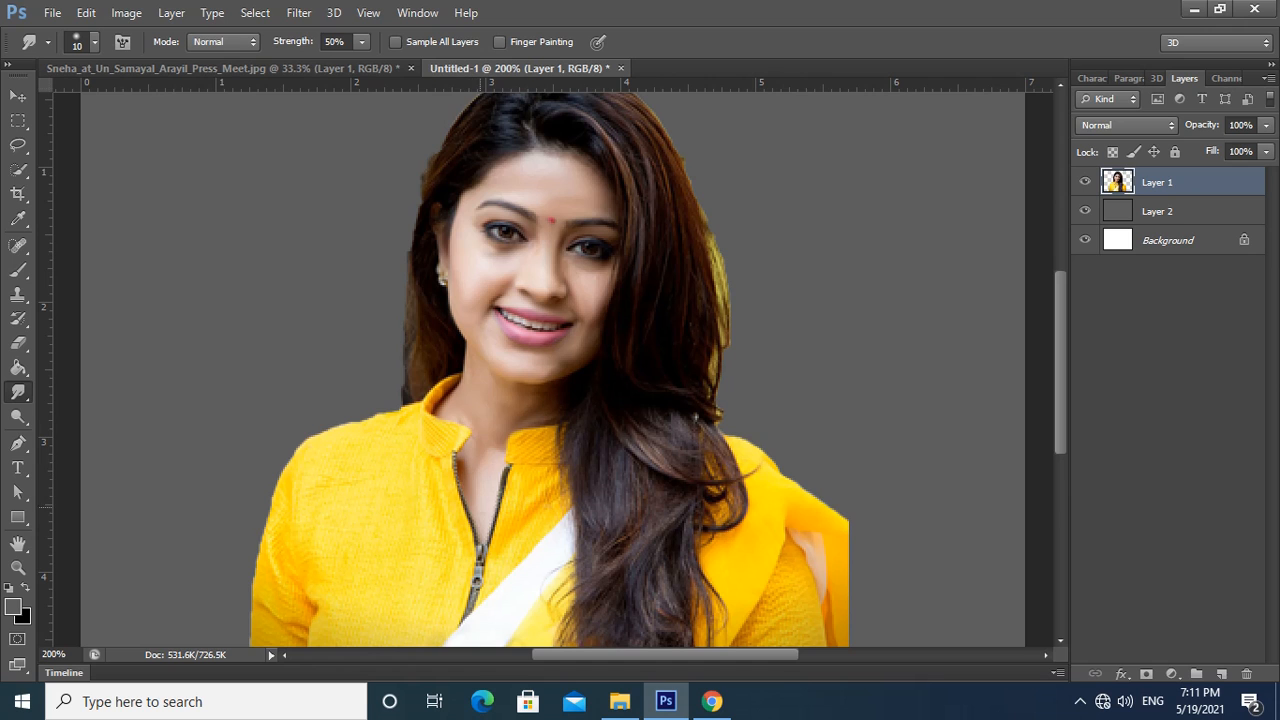
key("ctrl+minus")
key("ctrl+plus")
key("ctrl+plus")
key("bracketleft")
key("bracketleft")
key("bracketleft")
key("bracketleft")
key("ctrl+minus")
key("ctrl+minus")
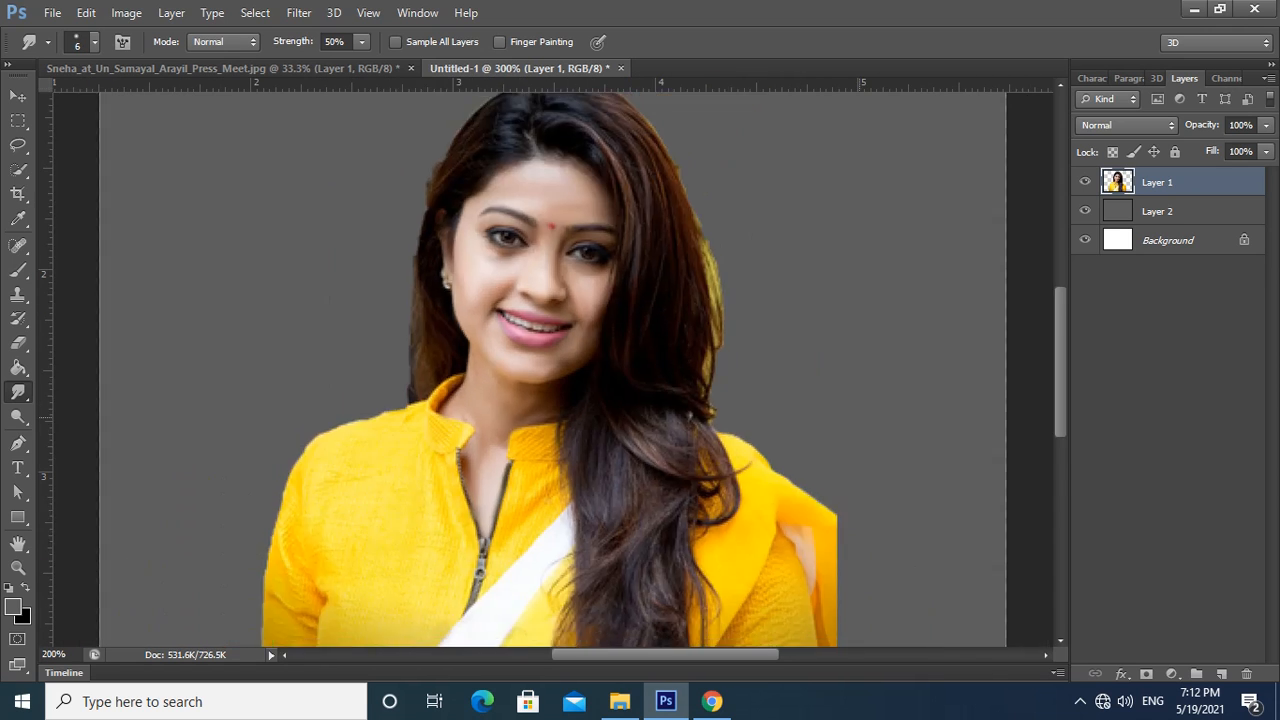
Step: Enlarge the smudge brush to 25 px and smooth the upper hair around the head
key("bracketright")
key("bracketright")
key("bracketright")
key("bracketright")
key("bracketright")
key("bracketright")
key("bracketright")
key("bracketright")
key("bracketright")
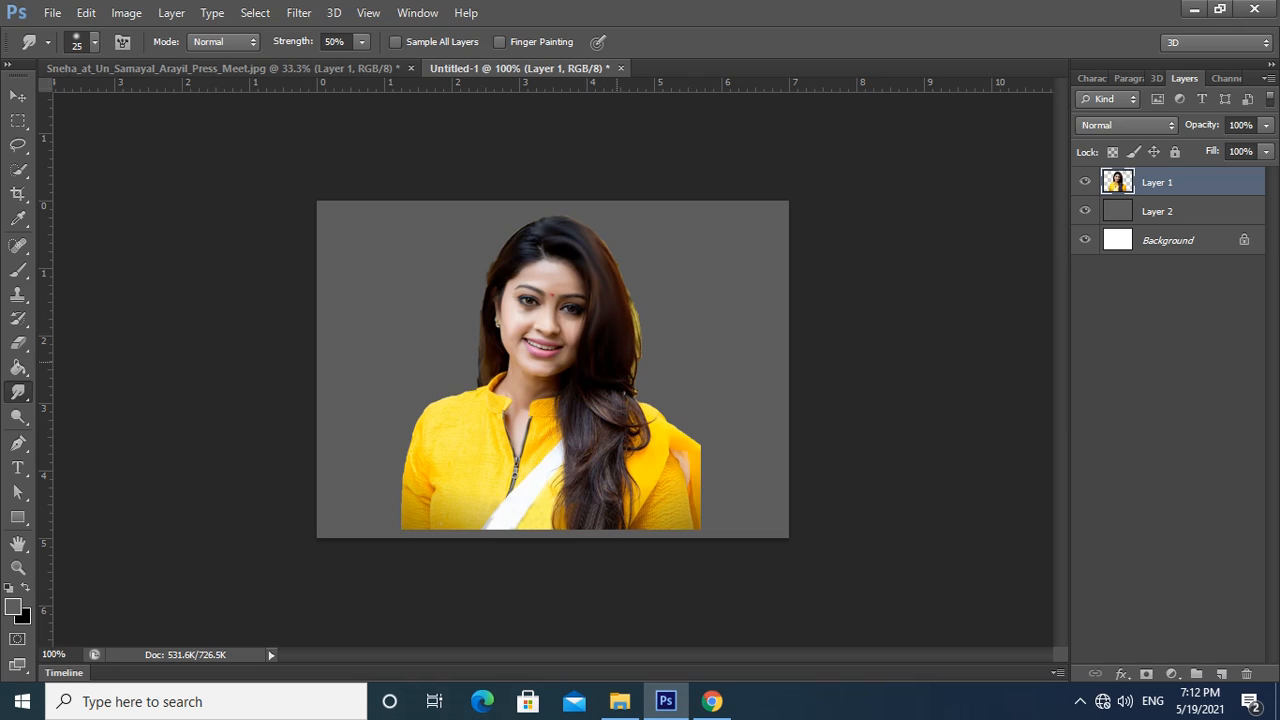
Step: Smudge the hair lengths hanging over the shoulder and chest with downward strokes
left_click_drag(584, 397, 580, 482)
left_click_drag(606, 396, 600, 474)
left_click_drag(613, 430, 608, 522)
left_click_drag(631, 406, 638, 435)
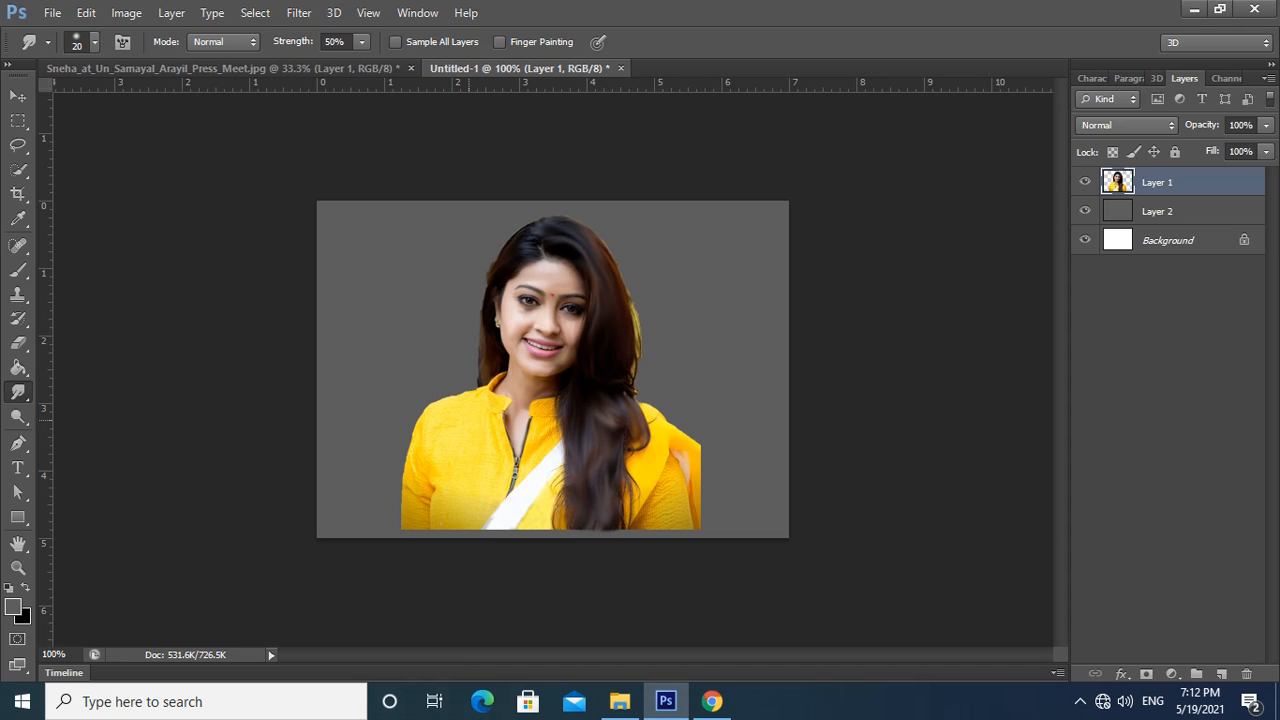
Step: Smudge the yellow top and white sash into smooth painted areas with a 35 px brush
key("bracketright")
key("bracketright")
key("bracketright")
mouse_move(462, 412)
left_mouse_down()
mouse_move(418, 488)
mouse_move(415, 522)
left_mouse_up()
left_click_drag(446, 488, 446, 518)
left_click_drag(500, 480, 502, 506)
mouse_move(543, 430)
left_mouse_down()
mouse_move(505, 518)
mouse_move(549, 494)
mouse_move(538, 436)
mouse_move(551, 488)
left_mouse_up()
left_click_drag(548, 502, 532, 524)
left_click_drag(642, 444, 630, 474)
left_click_drag(635, 464, 626, 494)
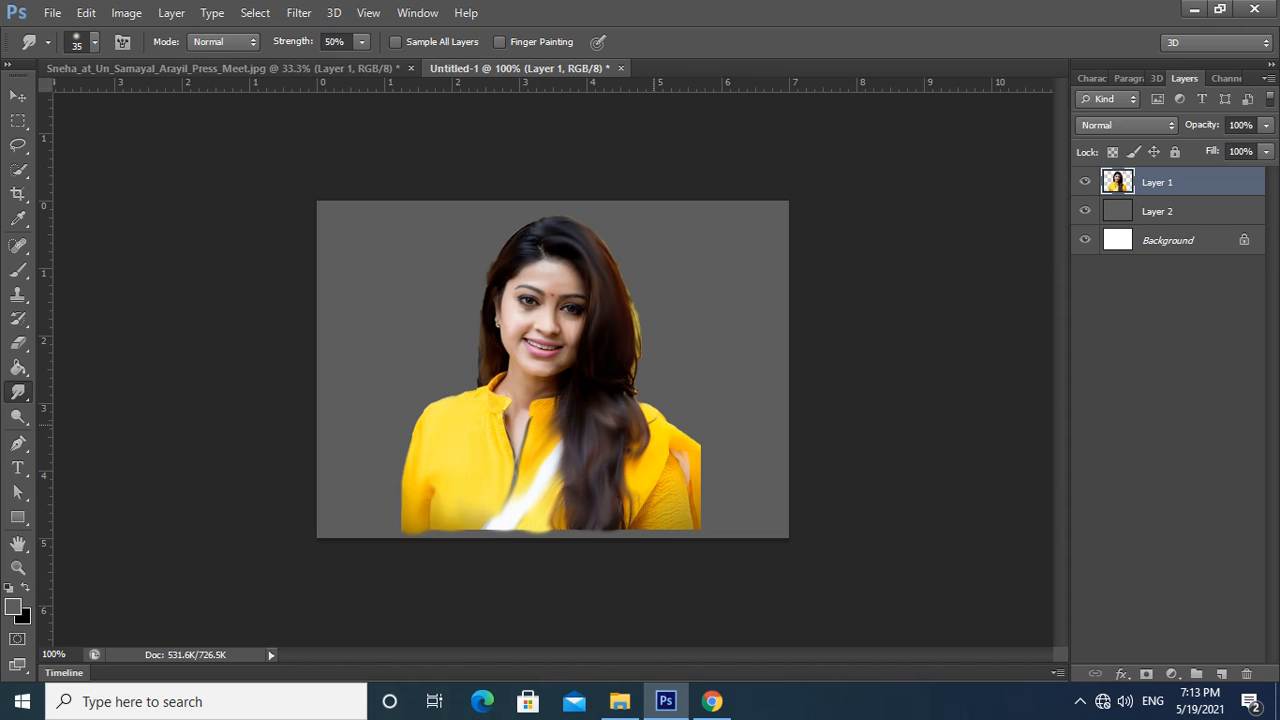
mouse_move(652, 416)
left_mouse_down()
mouse_move(688, 466)
mouse_move(650, 522)
left_mouse_up()
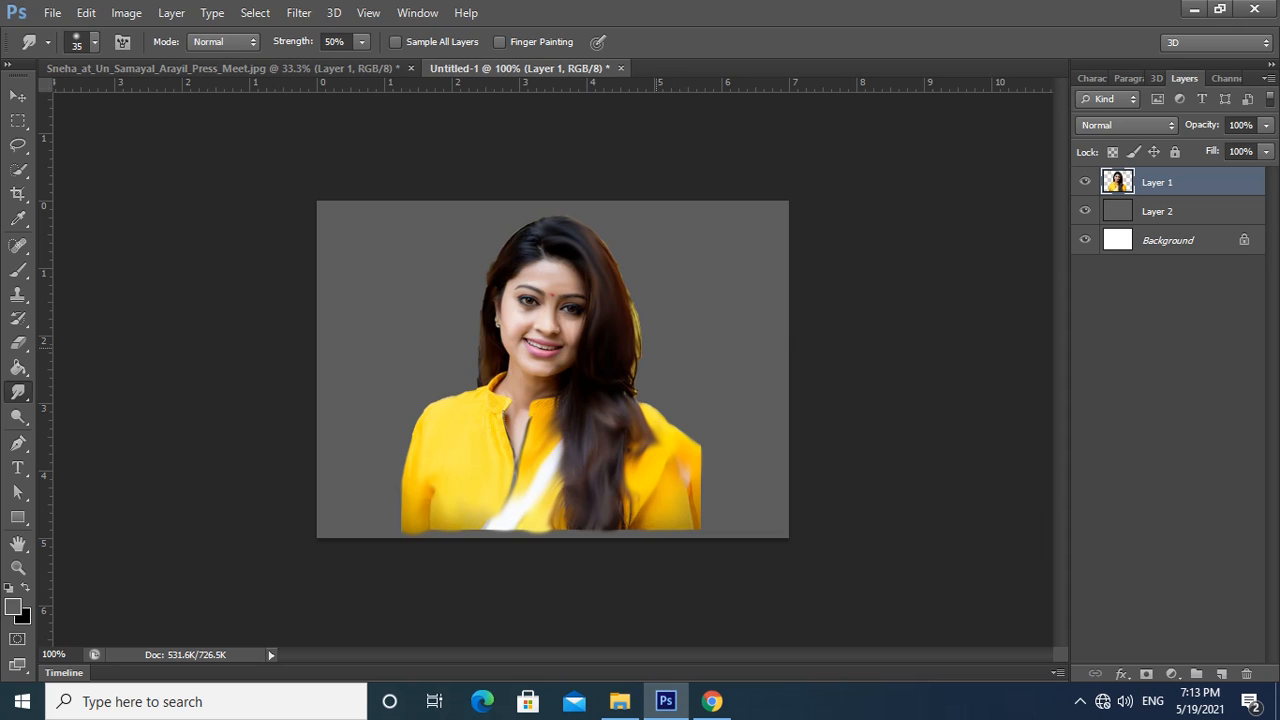
Step: Make black the foreground colour and choose a soft round 46 px tip for the Brush tool
key("ctrl+plus")
key("ctrl+minus")
key("ctrl+plus")
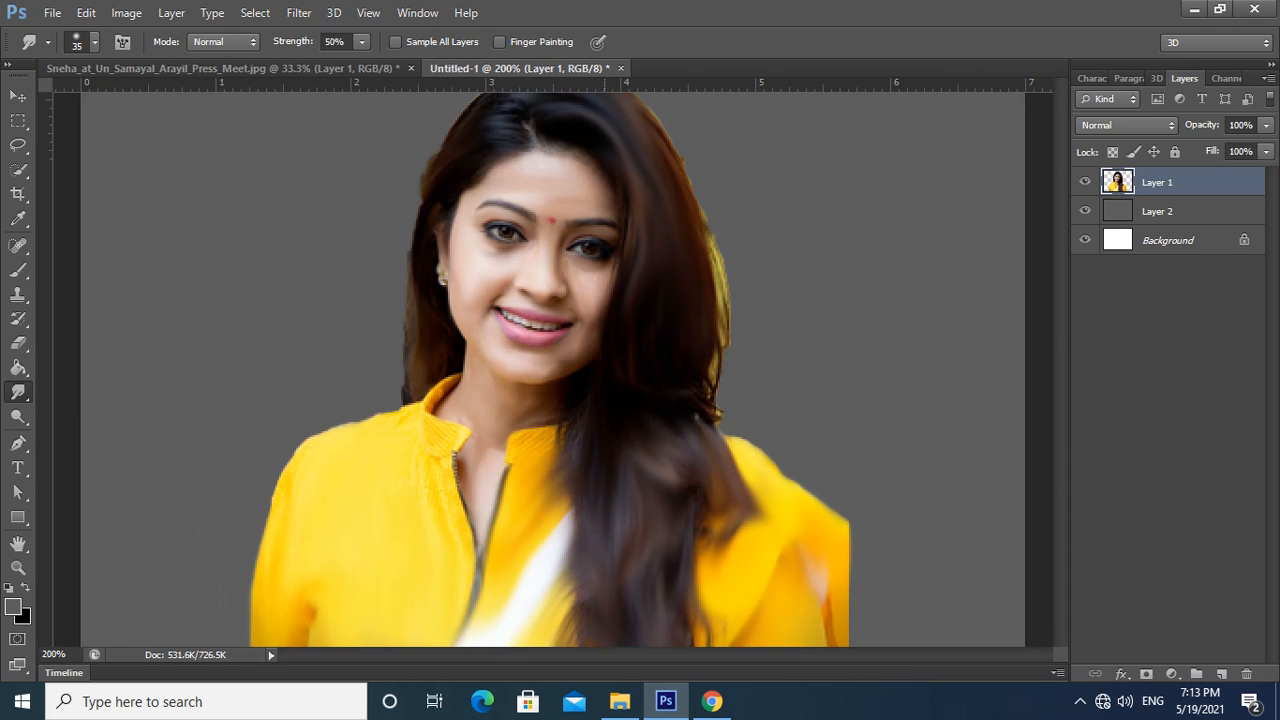
key("x")
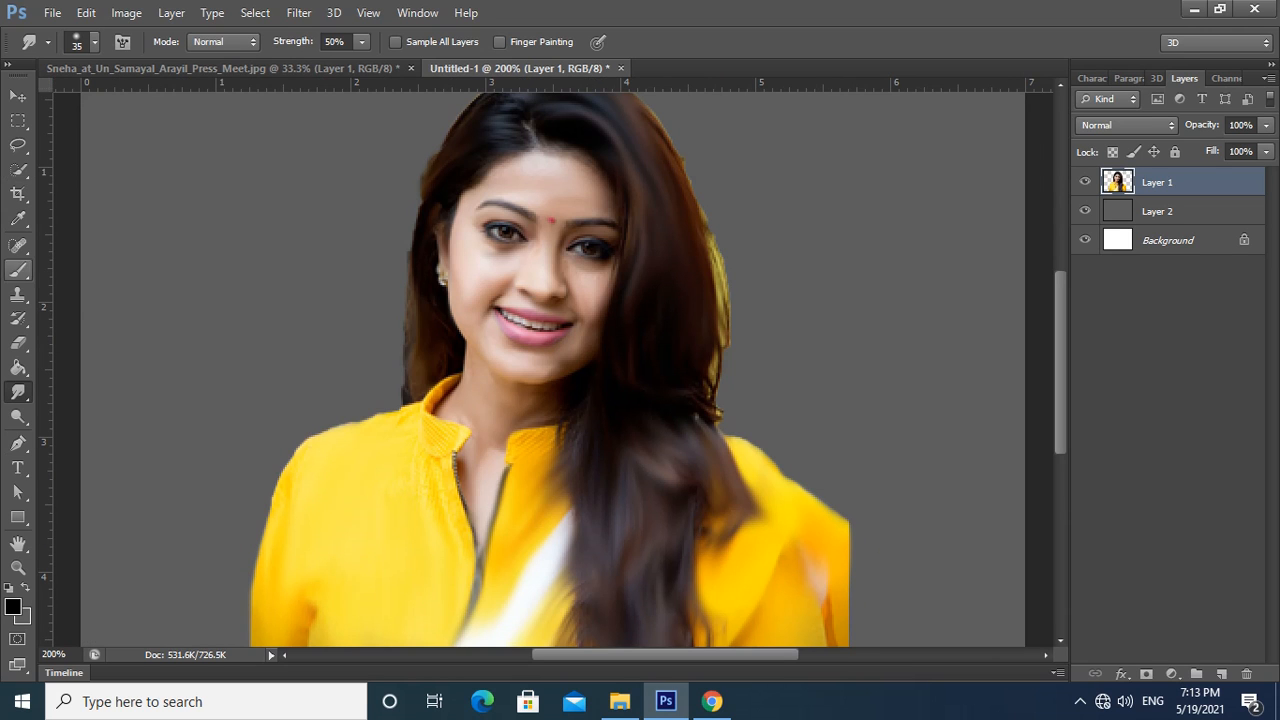
left_click(18, 271)
left_click(95, 42)
scroll(110, 235, "up", 5)
left_click(40, 188)
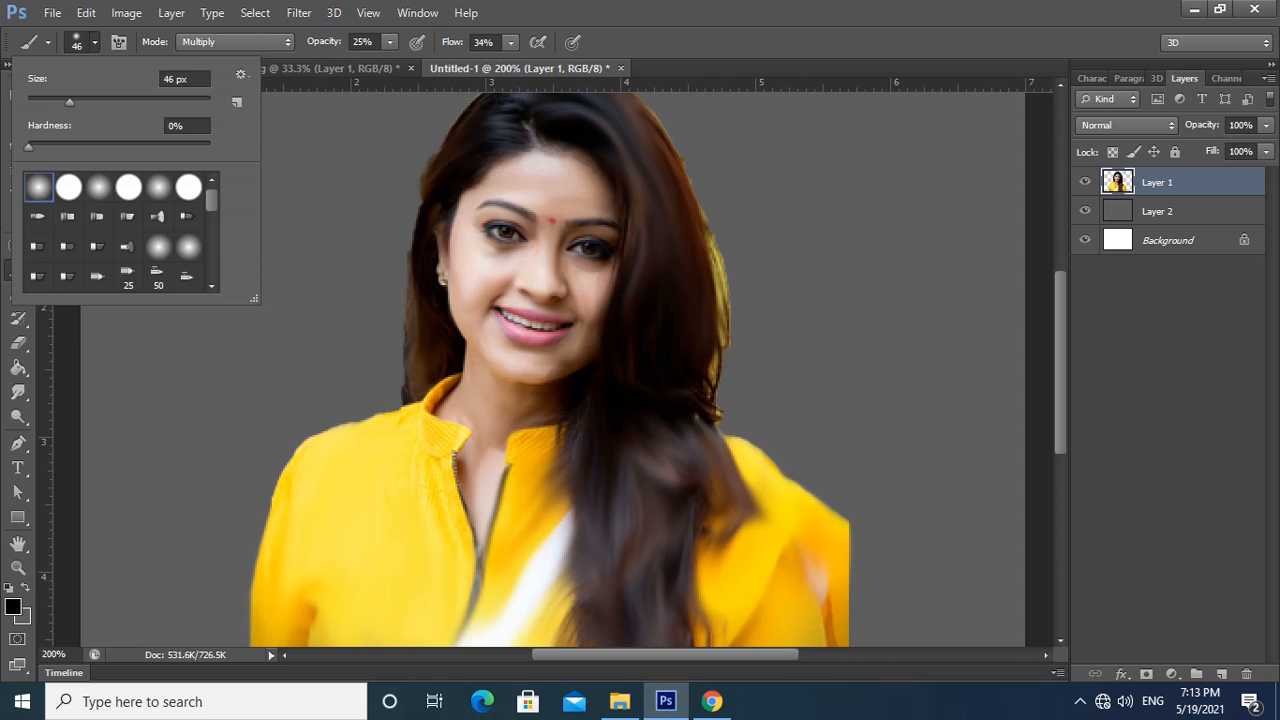
left_click(296, 307)
Step: Reduce the paint brush to 4 px and set its blending mode to Normal
key("bracketleft")
key("bracketleft")
key("bracketleft")
key("bracketleft")
key("bracketleft")
key("bracketleft")
key("bracketleft")
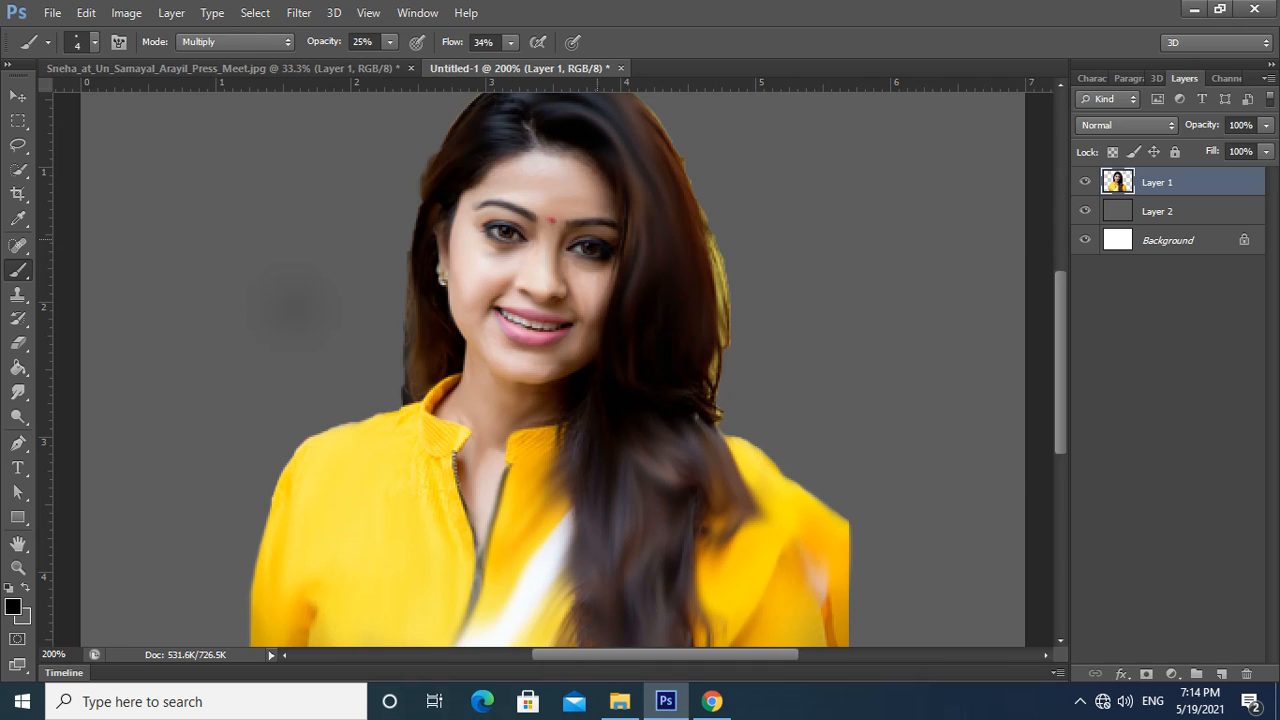
left_click(235, 41)
left_click(200, 44)
key("ctrl+minus")
key("ctrl+minus")
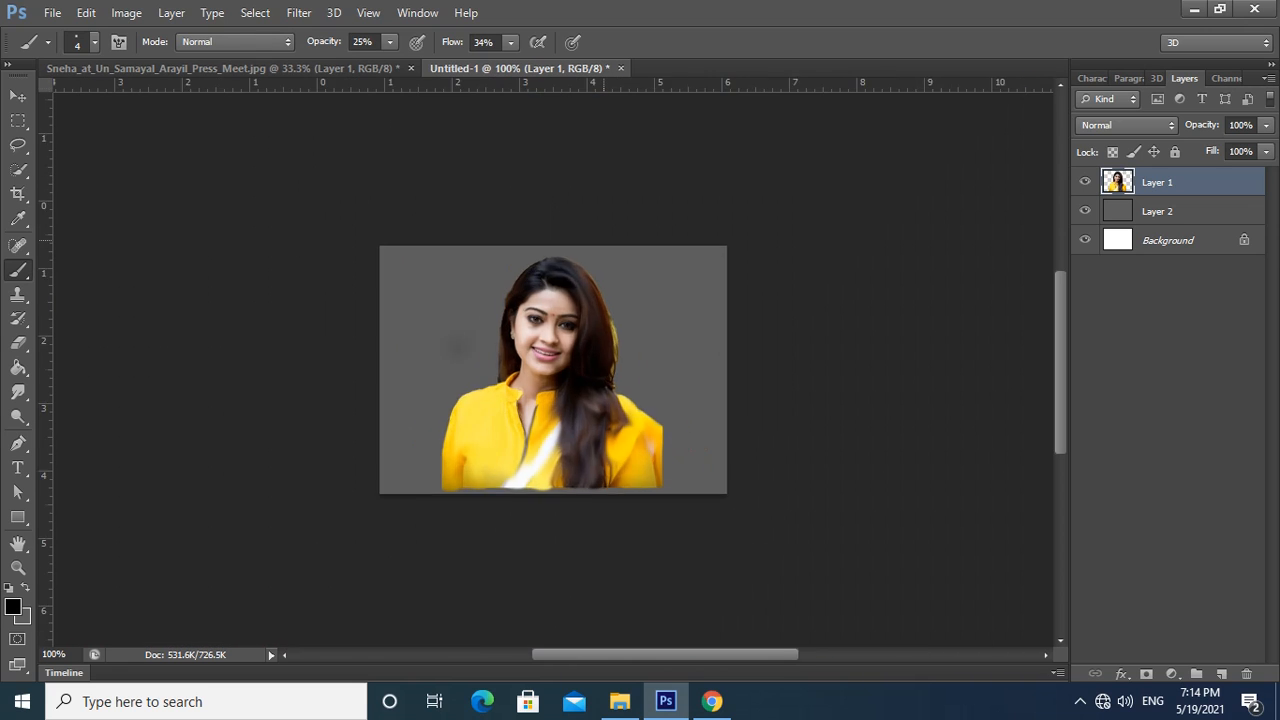
key("ctrl+plus")
key("ctrl+plus")
key("ctrl+minus")
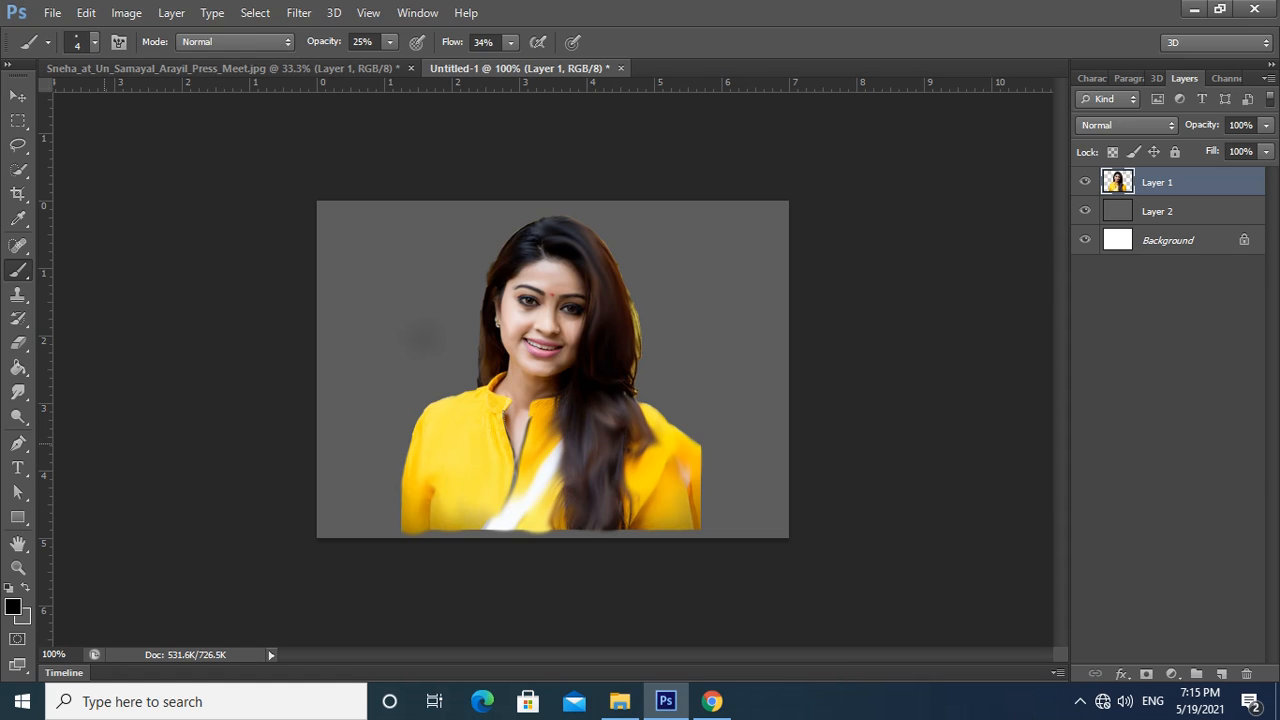
Step: Set the foreground colour to bright pink, ff36ea
left_click(13, 607)
left_click(840, 425)
left_click(768, 391)
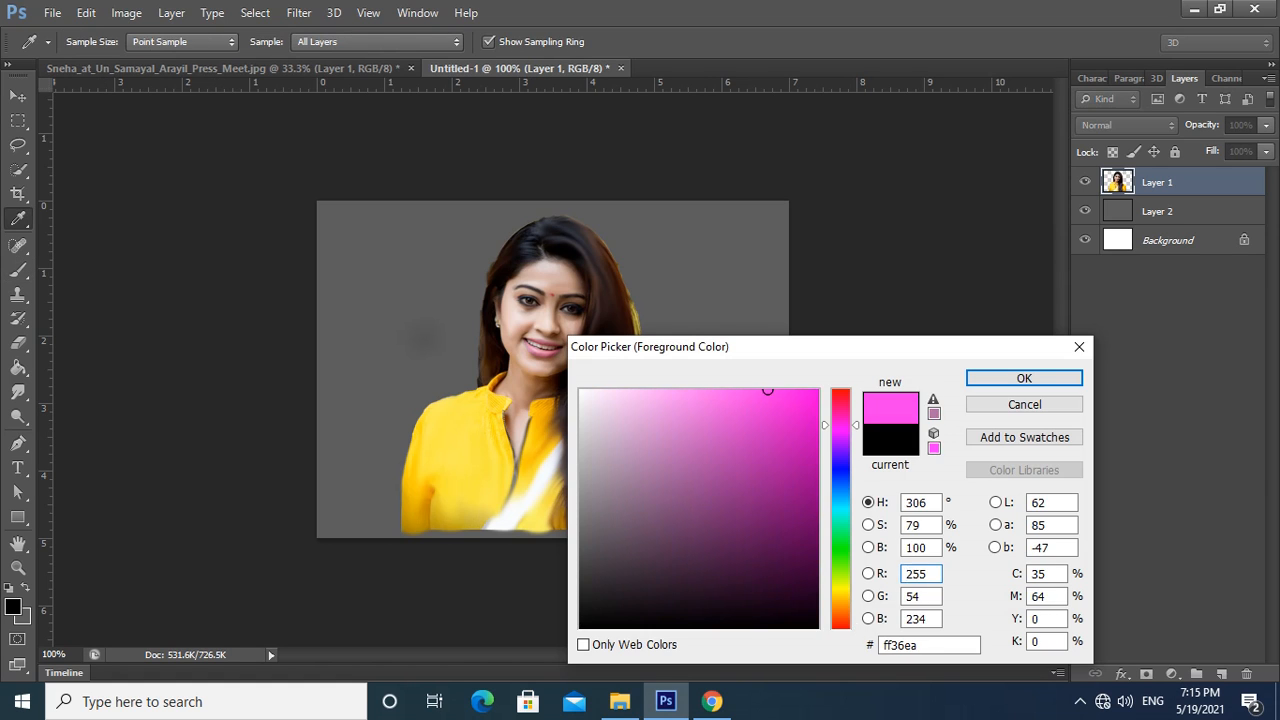
left_click(1023, 378)
Step: Paint thin pink highlight streaks down both sides of the hair with a 9 px brush
key("bracketright")
key("bracketright")
key("bracketright")
key("bracketright")
key("bracketright")
key("bracketright")
key("bracketright")
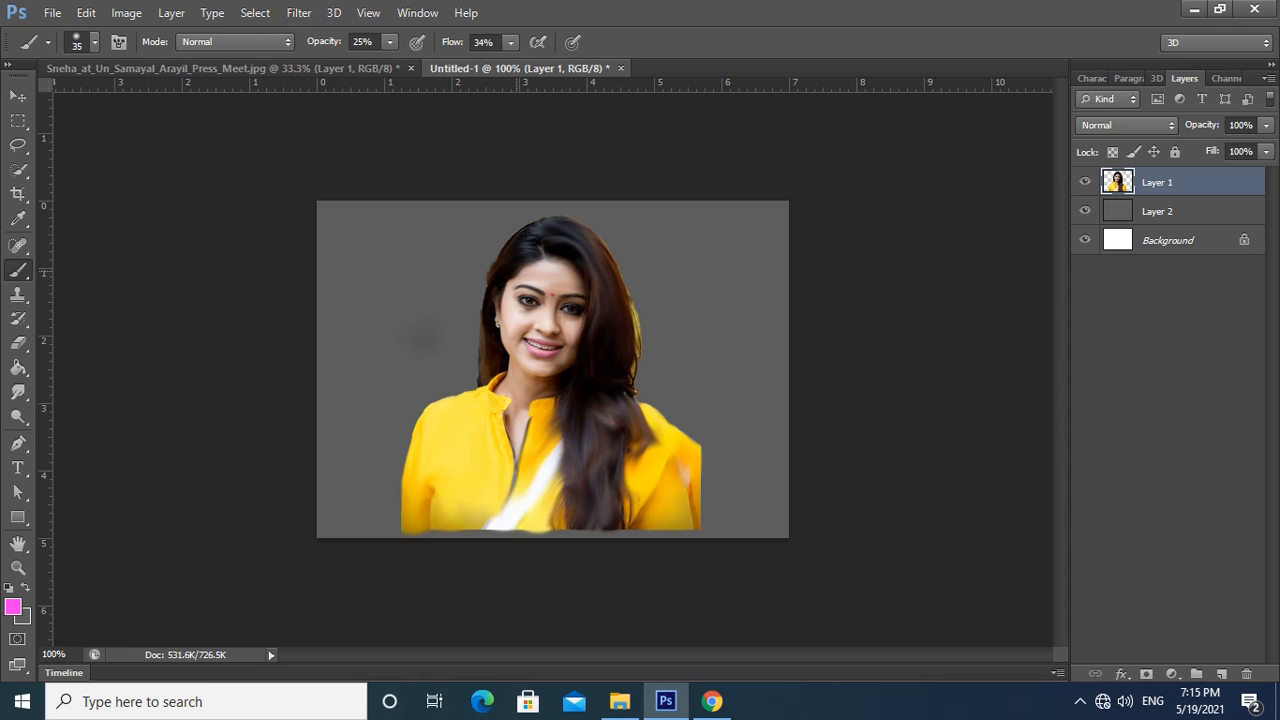
left_click_drag(518, 245, 486, 322)
key("ctrl+z")
key("bracketleft")
key("bracketleft")
left_click_drag(586, 226, 616, 402)
left_click_drag(510, 254, 486, 326)
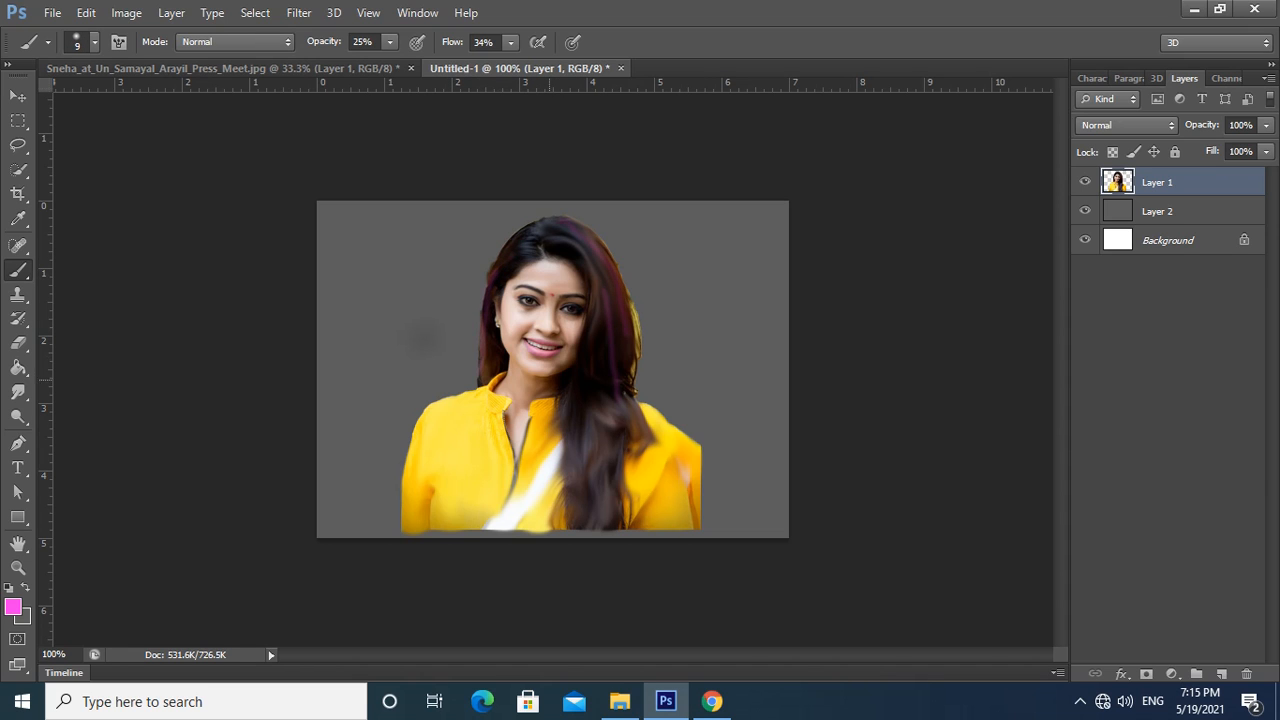
Step: Change the foreground colour to blue and paint blue streaks through the hair with the 9 px brush
left_click(13, 606)
left_click(840, 469)
left_click(734, 390)
left_click(1024, 378)
left_click_drag(588, 314, 602, 418)
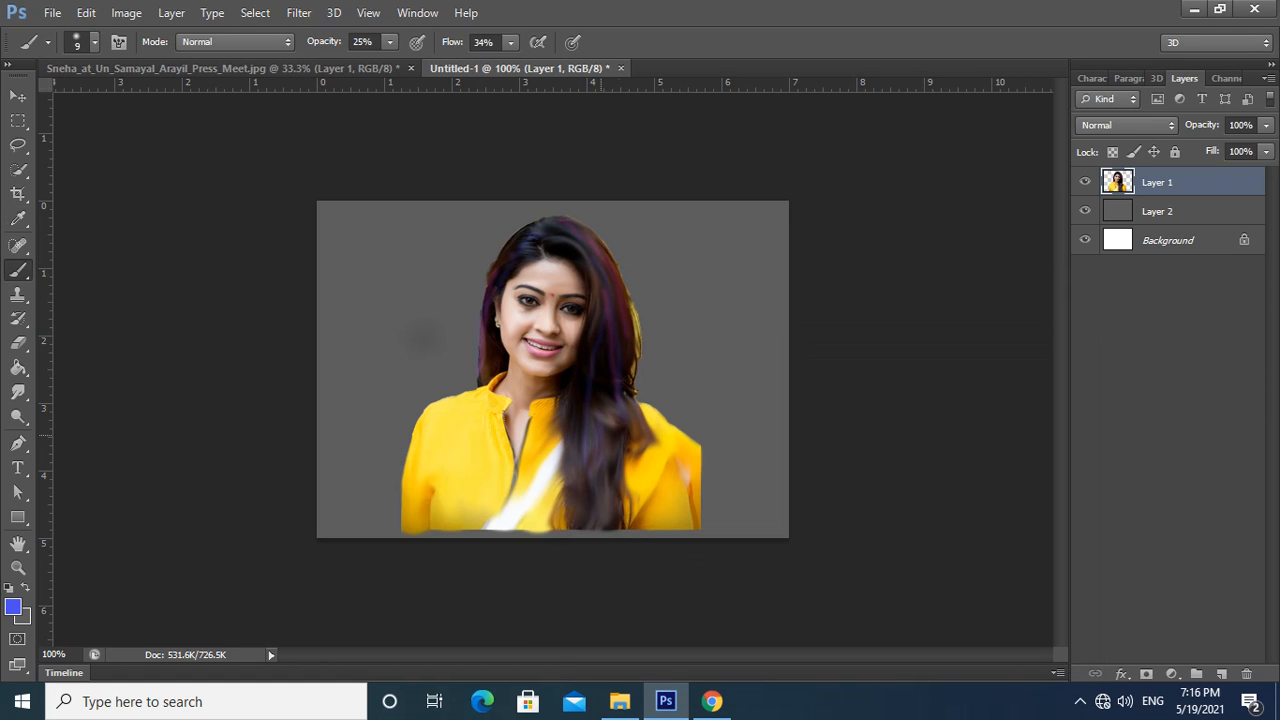
Step: Change the foreground colour back to pink and tint the woman's lips with a 6 px brush
key("ctrl+plus")
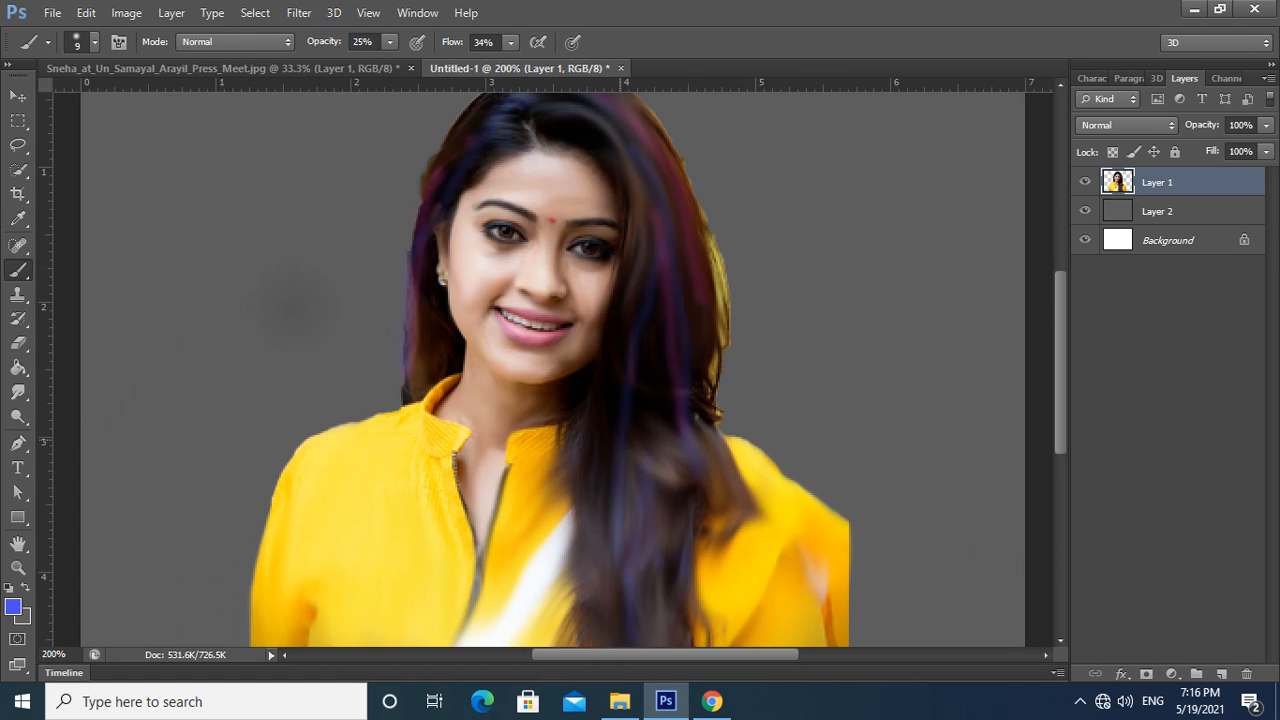
key("ctrl+minus")
key("ctrl+plus")
left_click(13, 606)
left_click(838, 427)
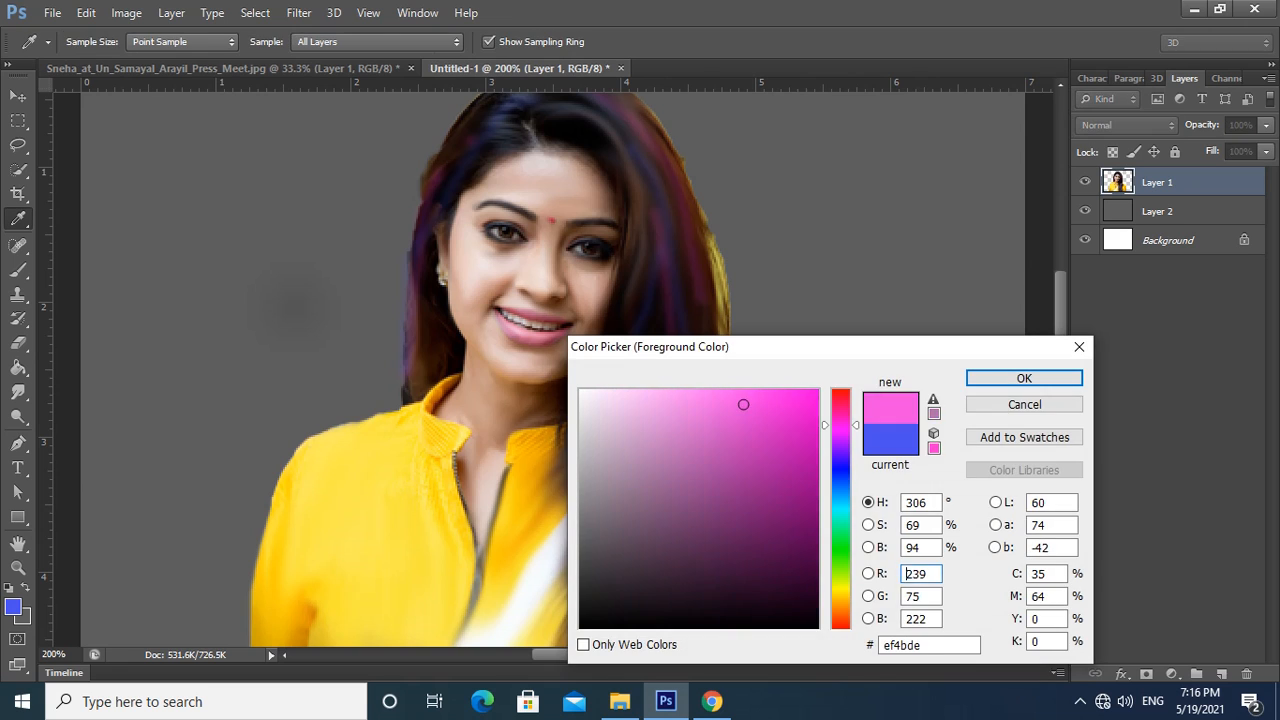
left_click(1016, 381)
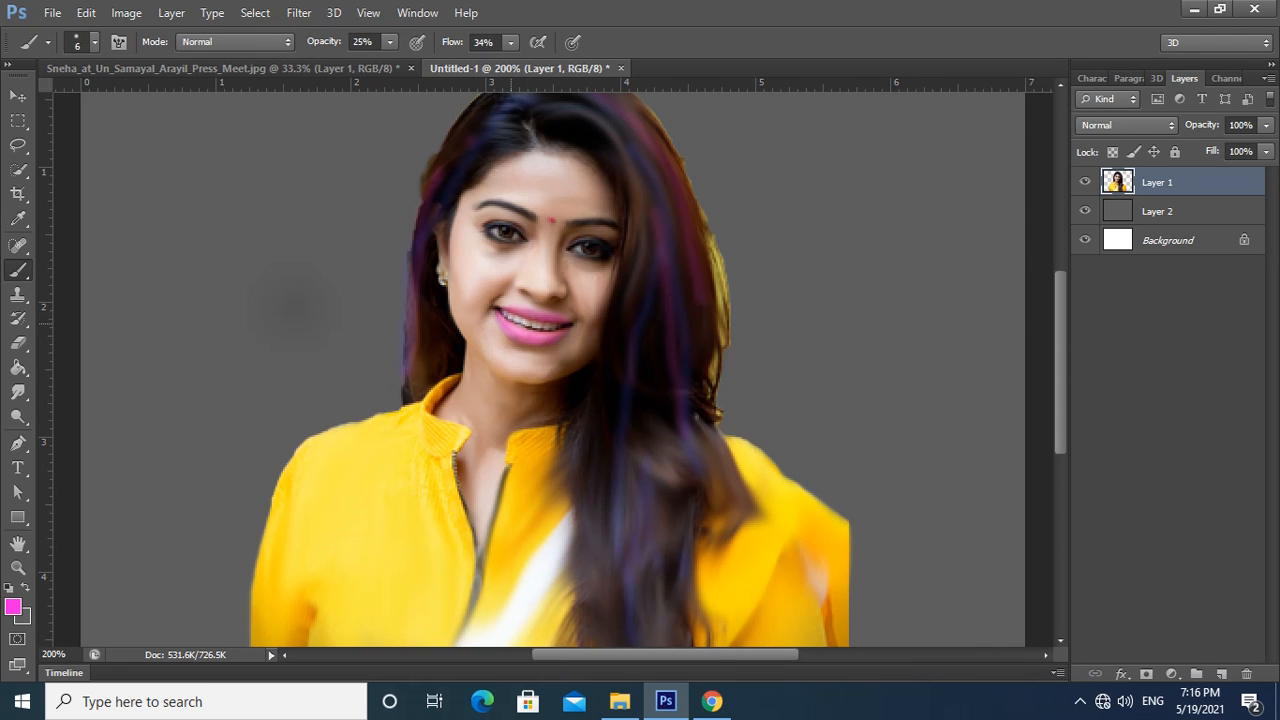
key("ctrl+minus")
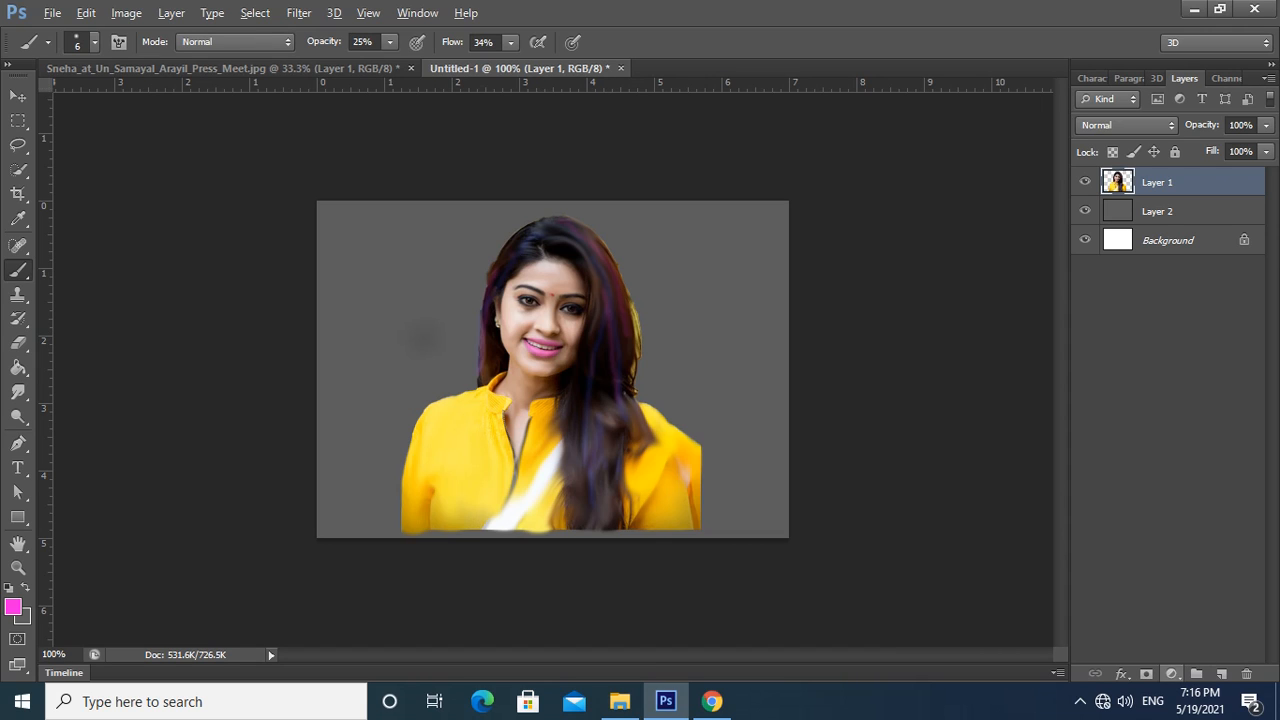
left_click(1147, 674, "alt")
left_click(18, 343)
key("ctrl+2")
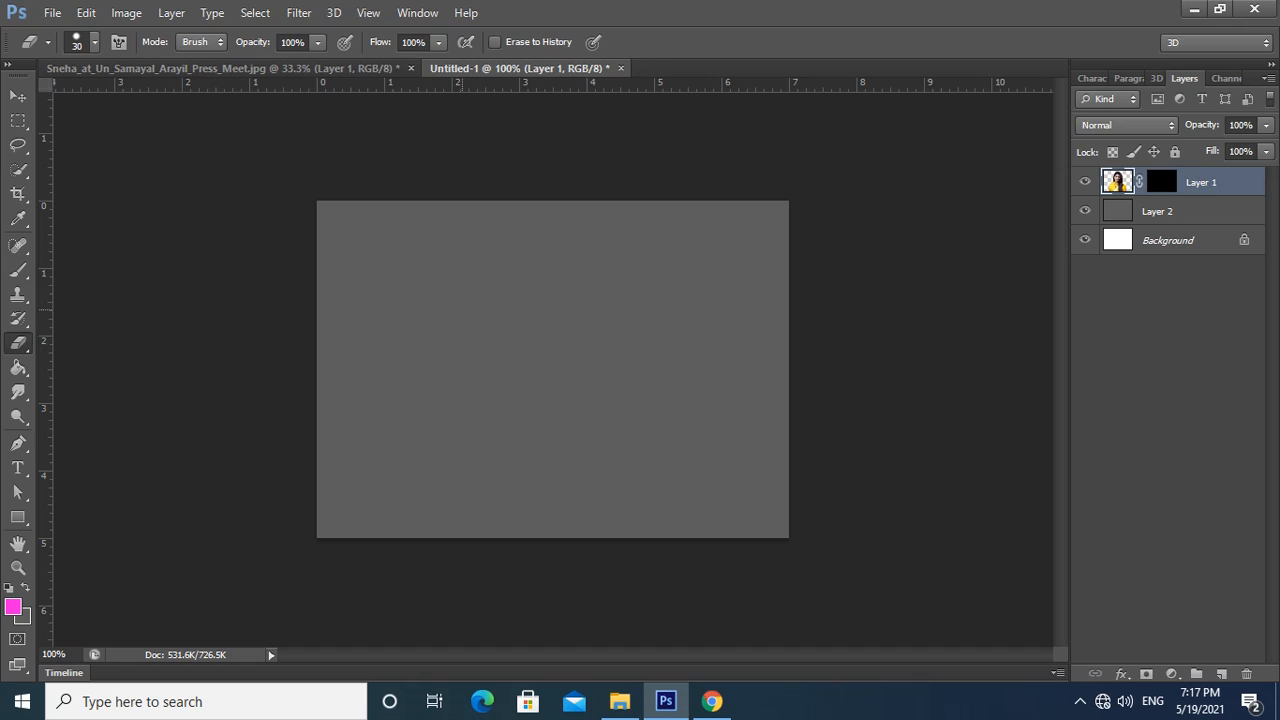
key("ctrl+backslash")
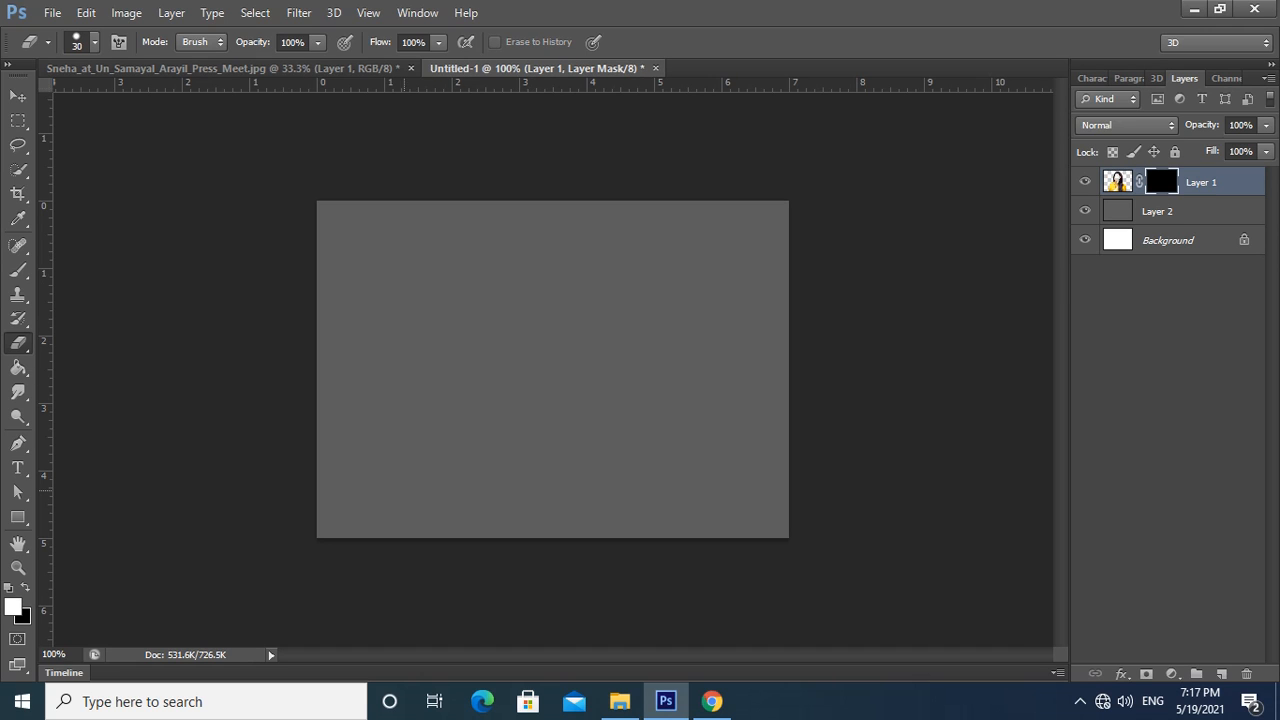
key("ctrl+alt+z")
key("ctrl+alt+z")
Step: Hide Layer 1 with a black layer mask and enlarge the paint brush to 70 px
key("b")
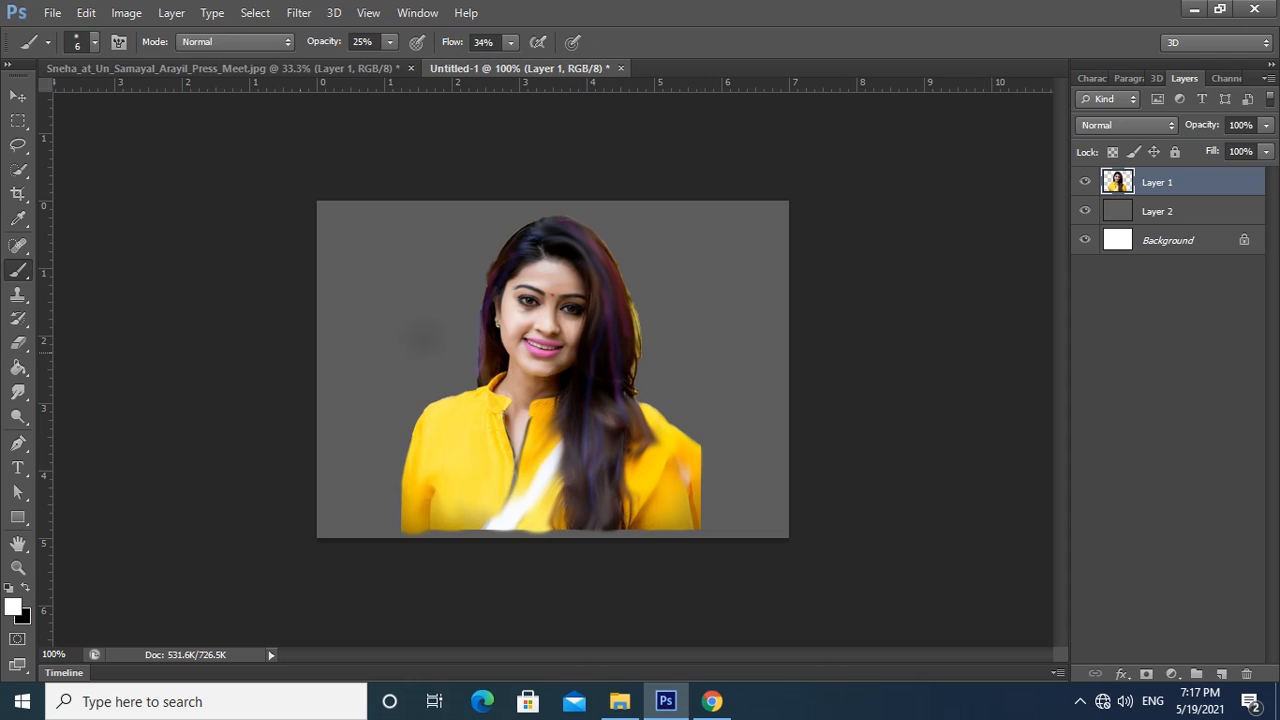
left_click(1146, 674, "alt")
key("bracketright")
key("bracketright")
key("bracketright")
key("bracketright")
key("bracketright")
key("bracketright")
key("bracketright")
key("bracketright")
key("bracketright")
key("bracketright")
mouse_move(606, 352)
left_mouse_down()
mouse_move(560, 280)
mouse_move(572, 395)
left_mouse_up()
left_click(390, 42)
key("ctrl+alt+z")
Step: Set the brush opacity to 100% and paint white on the mask to reveal the head, hair and upper torso with soft edges
left_click(390, 42)
left_click_drag(390, 63, 464, 63)
mouse_move(542, 340)
left_mouse_down()
mouse_move(522, 287)
mouse_move(500, 360)
mouse_move(565, 425)
mouse_move(580, 240)
mouse_move(605, 400)
mouse_move(580, 248)
mouse_move(598, 420)
mouse_move(492, 388)
mouse_move(544, 454)
mouse_move(500, 470)
mouse_move(650, 420)
mouse_move(480, 450)
mouse_move(636, 476)
mouse_move(662, 440)
left_mouse_up()
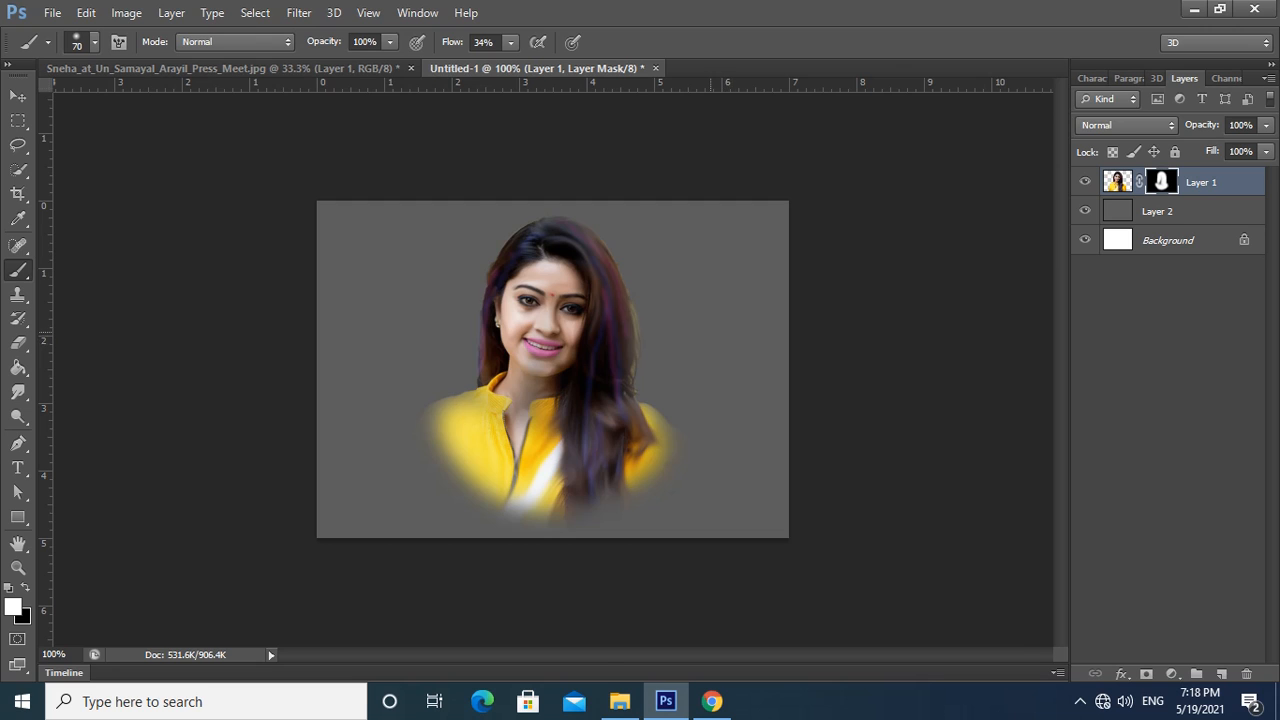
Step: Target Layer 1's image instead of its mask and set the foreground colour to pink
key("ctrl+plus")
double_click(1118, 182)
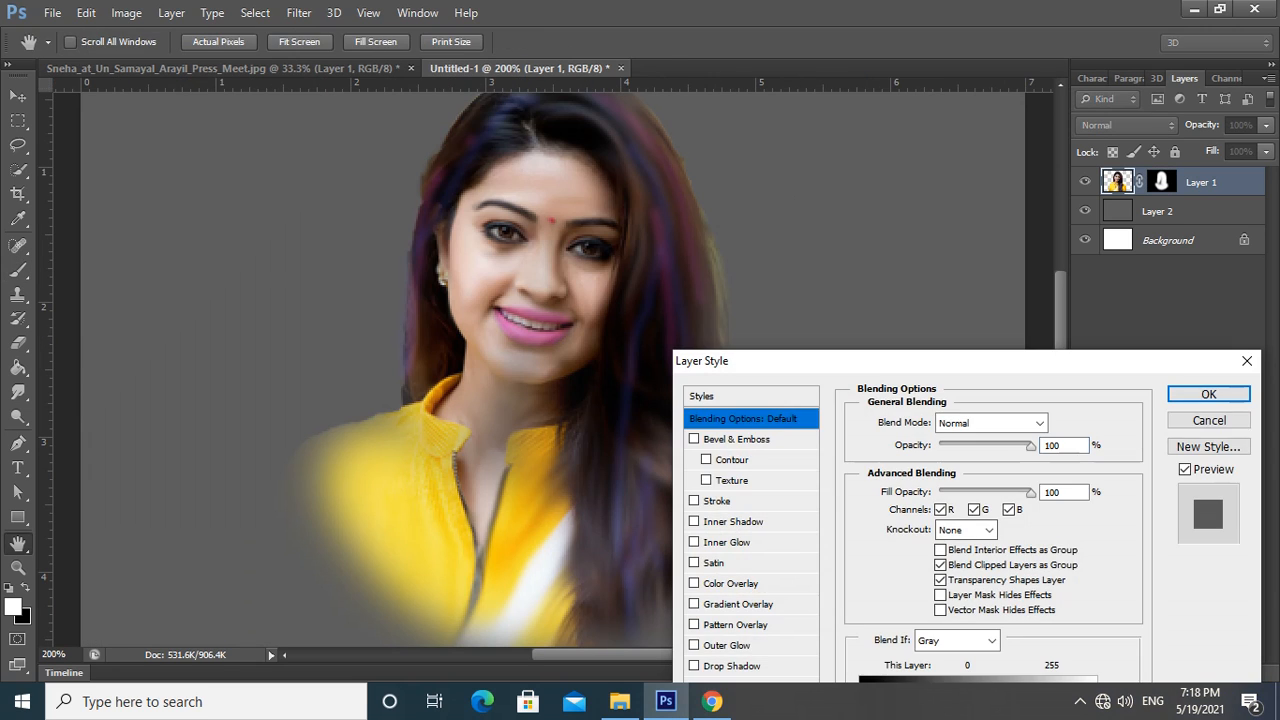
key("Escape")
left_click(13, 607)
left_click_drag(841, 449, 841, 422)
left_click(742, 391)
left_click(1024, 378)
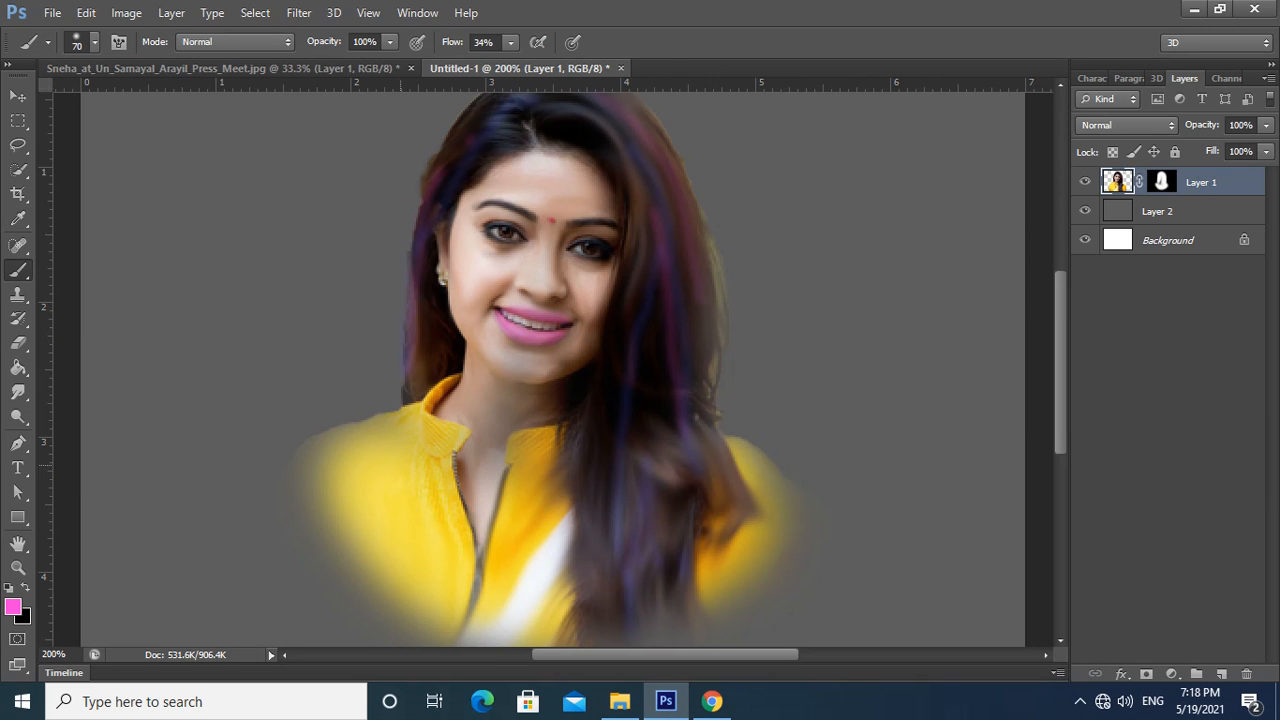
Step: Try pink blush on both of the woman's cheeks with a 25 px brush in Color Burn mode
left_click(235, 41)
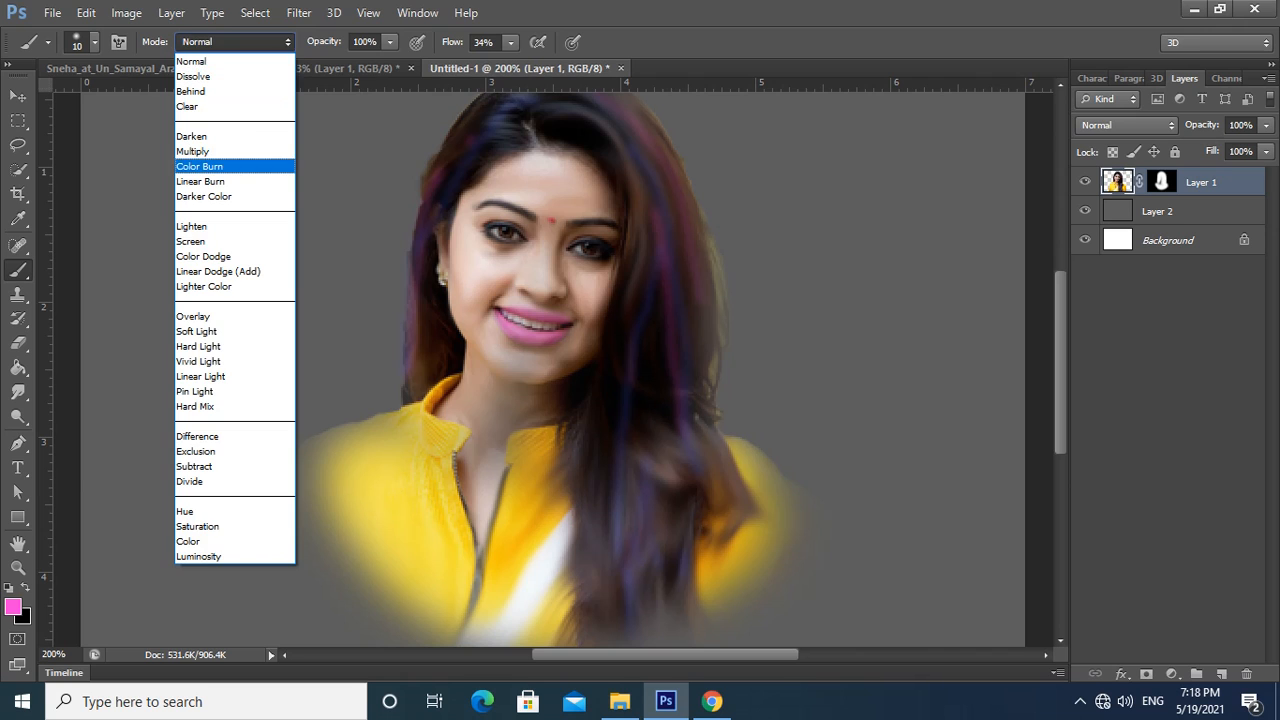
left_click(210, 166)
key("bracketleft")
key("bracketleft")
left_click_drag(476, 297, 488, 280)
key("ctrl+z")
key("bracketright")
key("bracketright")
key("bracketright")
left_click(472, 287)
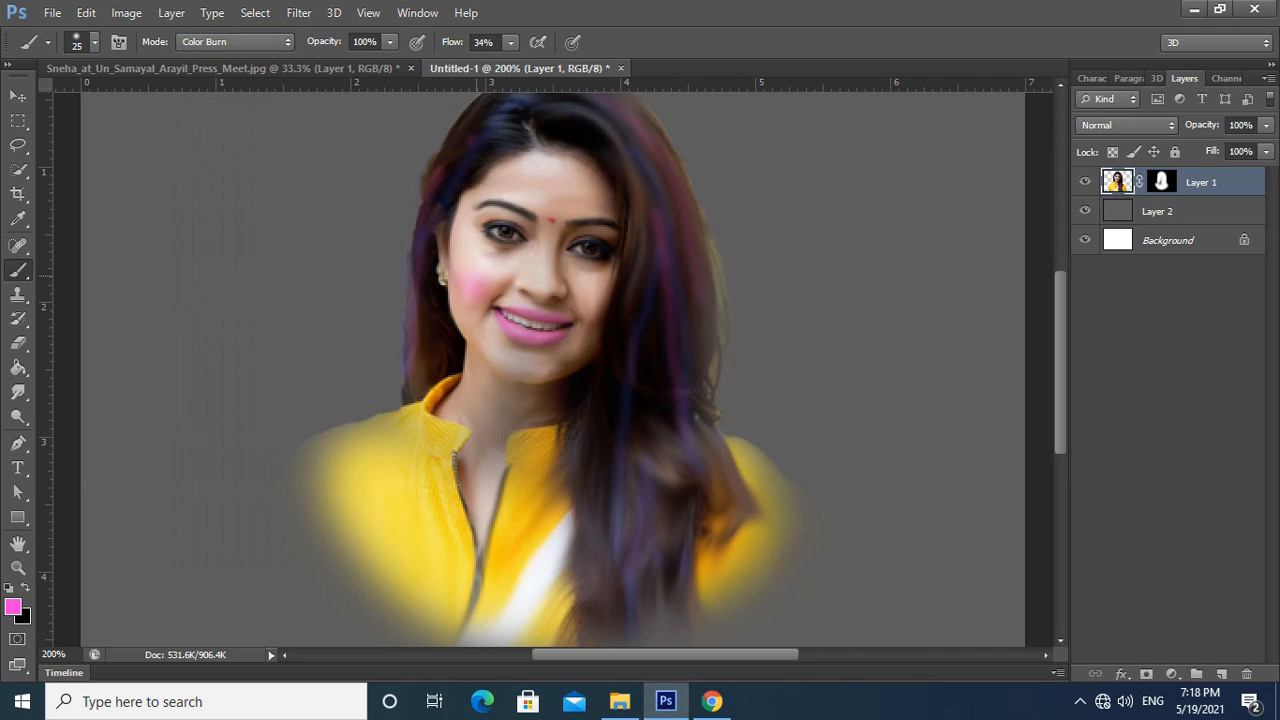
left_click(593, 293)
key("ctrl+minus")
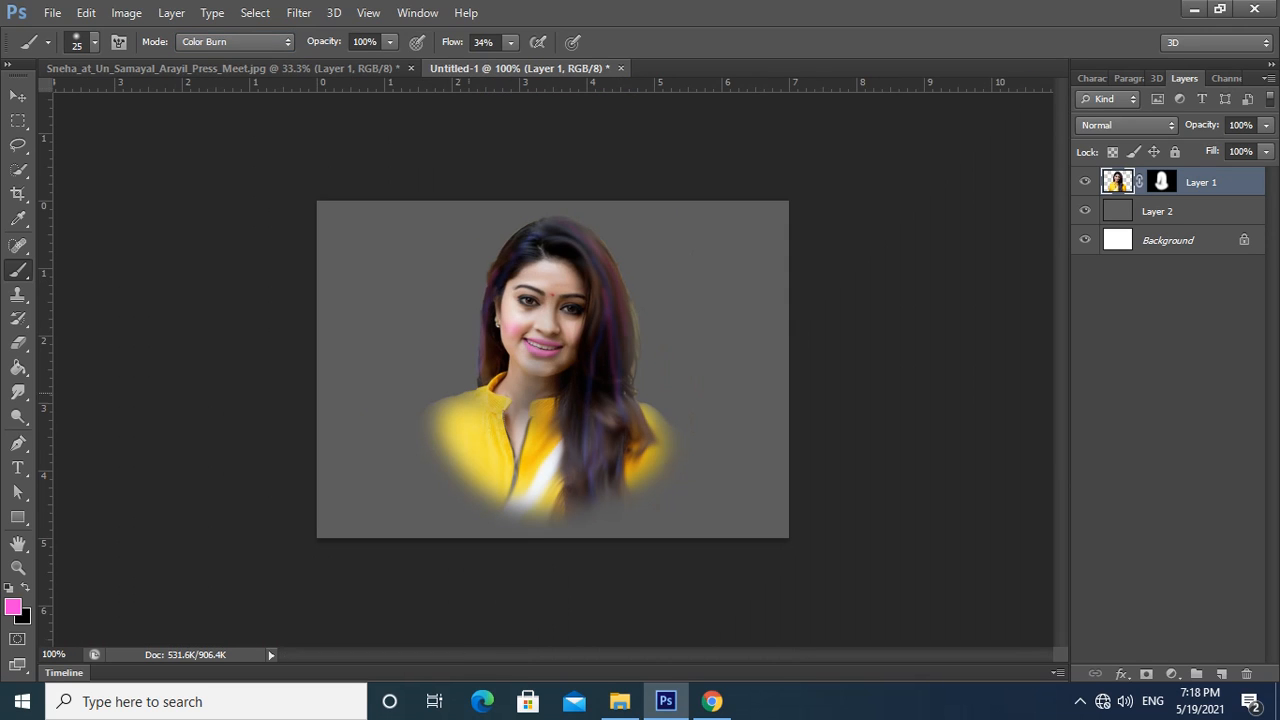
key("ctrl+z")
Step: Change the foreground colour from pink to a bright red
left_click(13, 607)
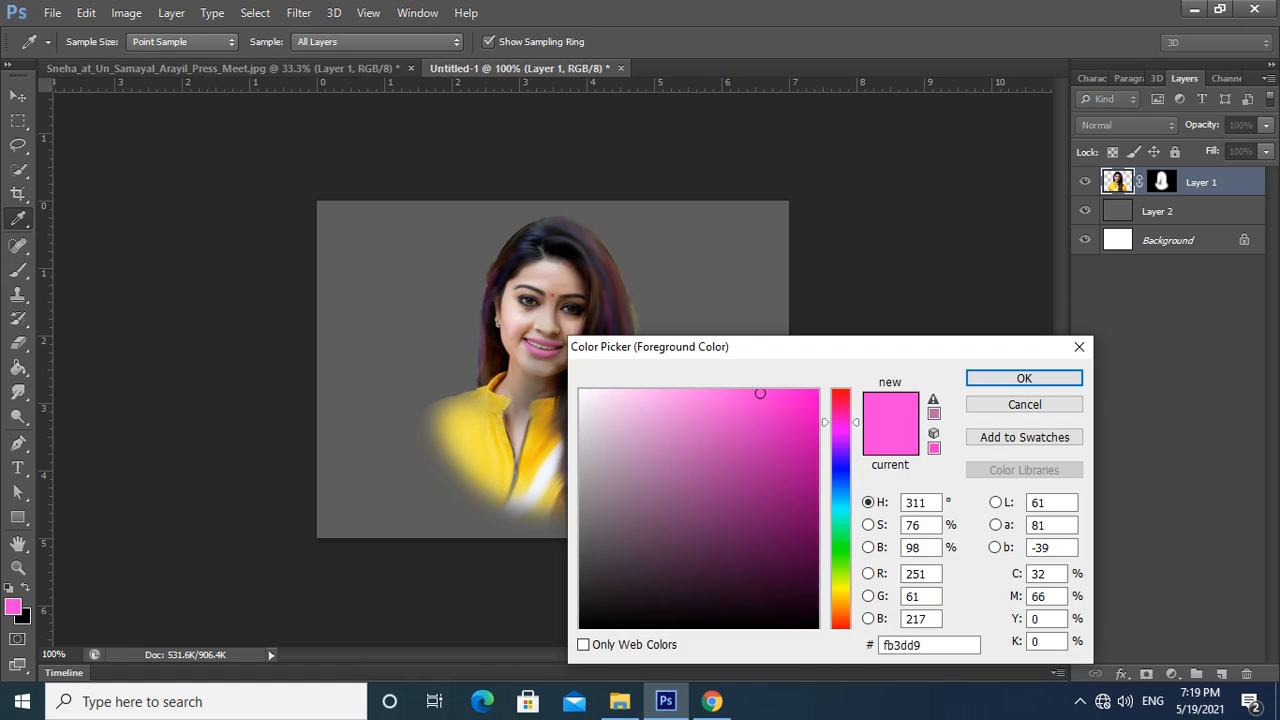
left_click(841, 396)
left_click(803, 411)
left_click(1025, 378)
Step: Try red blush on both cheeks with a 15 px brush in Color Burn mode
key("bracketleft")
key("bracketleft")
key("bracketleft")
left_click(514, 328)
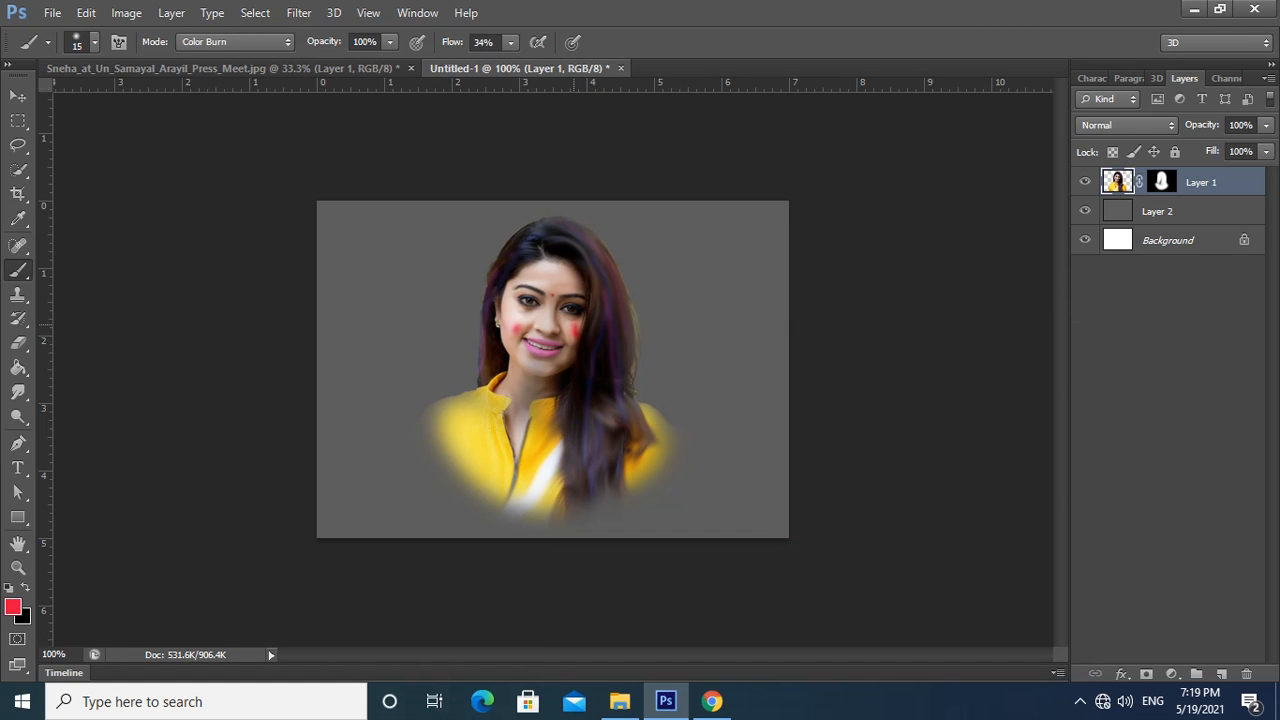
key("ctrl+z")
key("bracketright")
left_click(517, 328)
left_click(570, 331)
key("ctrl+alt+z")
key("ctrl+alt+z")
key("ctrl+alt+z")
Step: Switch the brush mode to Soft Light and try red blush on both cheeks
left_click(235, 41)
left_click(197, 331)
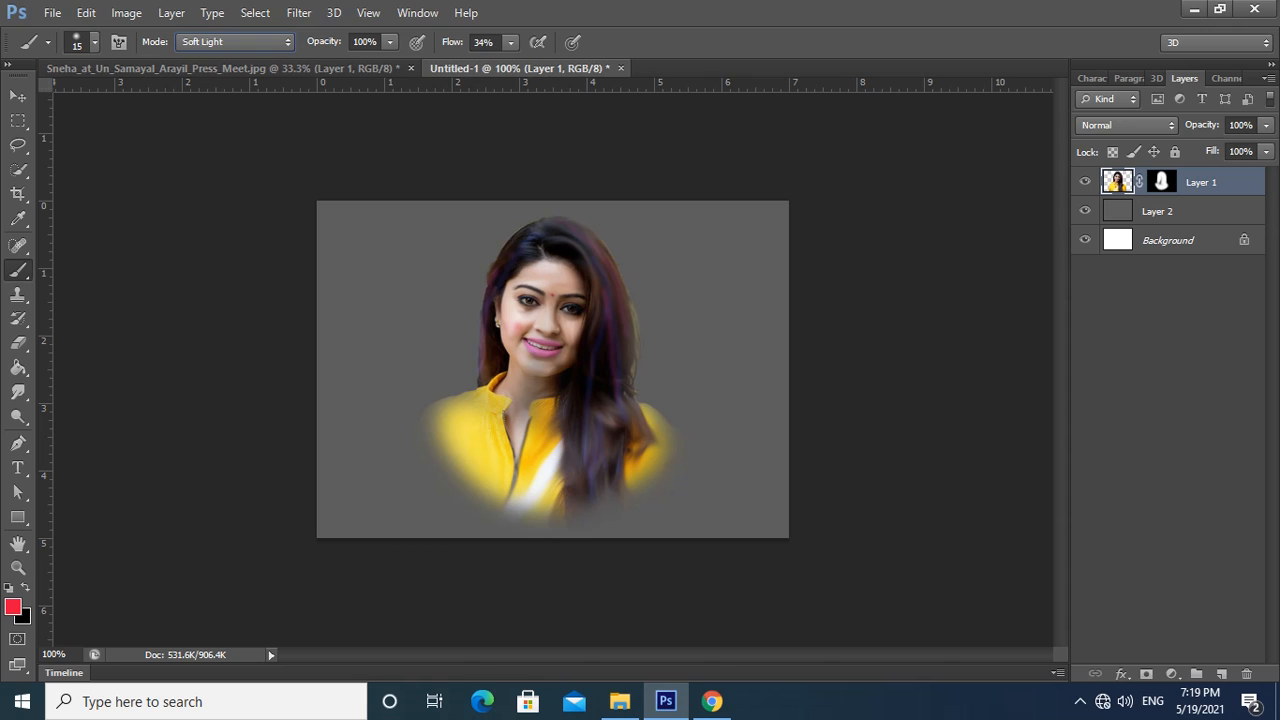
left_click(513, 329)
left_click(573, 338)
key("ctrl+alt+z")
key("ctrl+alt+z")
Step: Try red Soft Light strokes on the forehead, cheeks and jaw with a 9 px brush, and undo them
key("ctrl+plus")
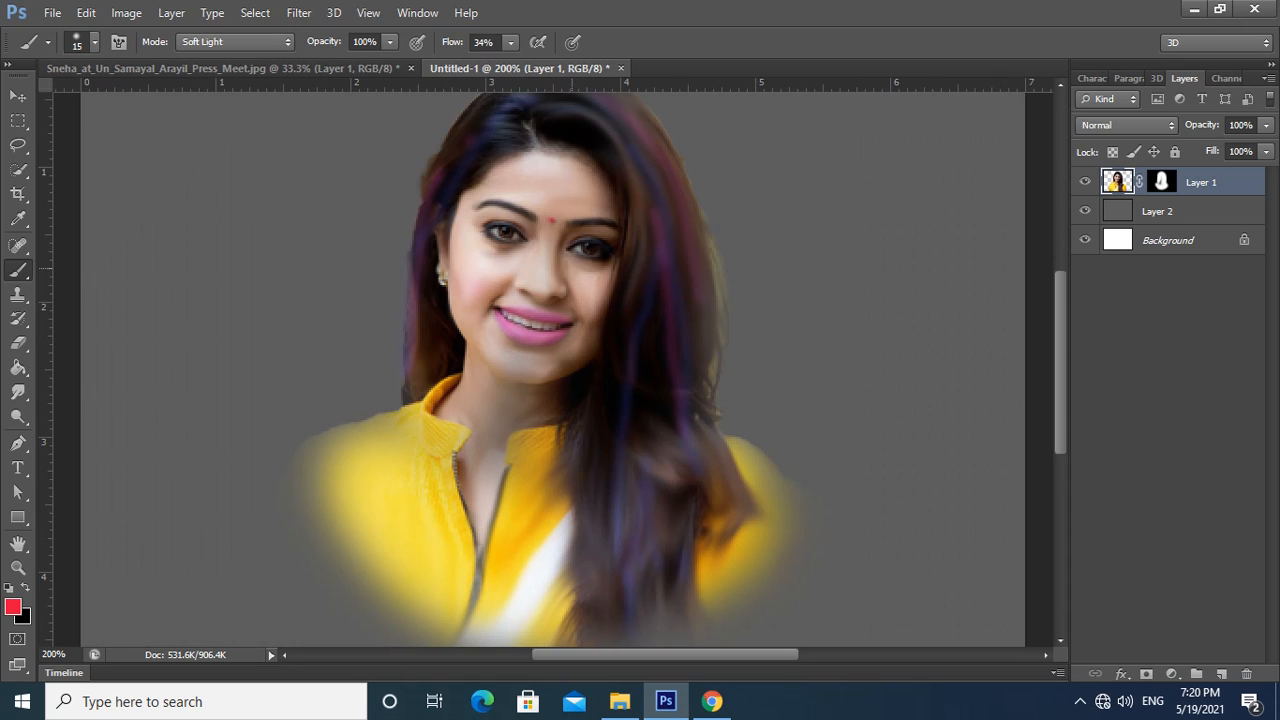
key("bracketleft")
key("bracketleft")
left_click_drag(532, 184, 573, 185)
left_click_drag(455, 246, 455, 279)
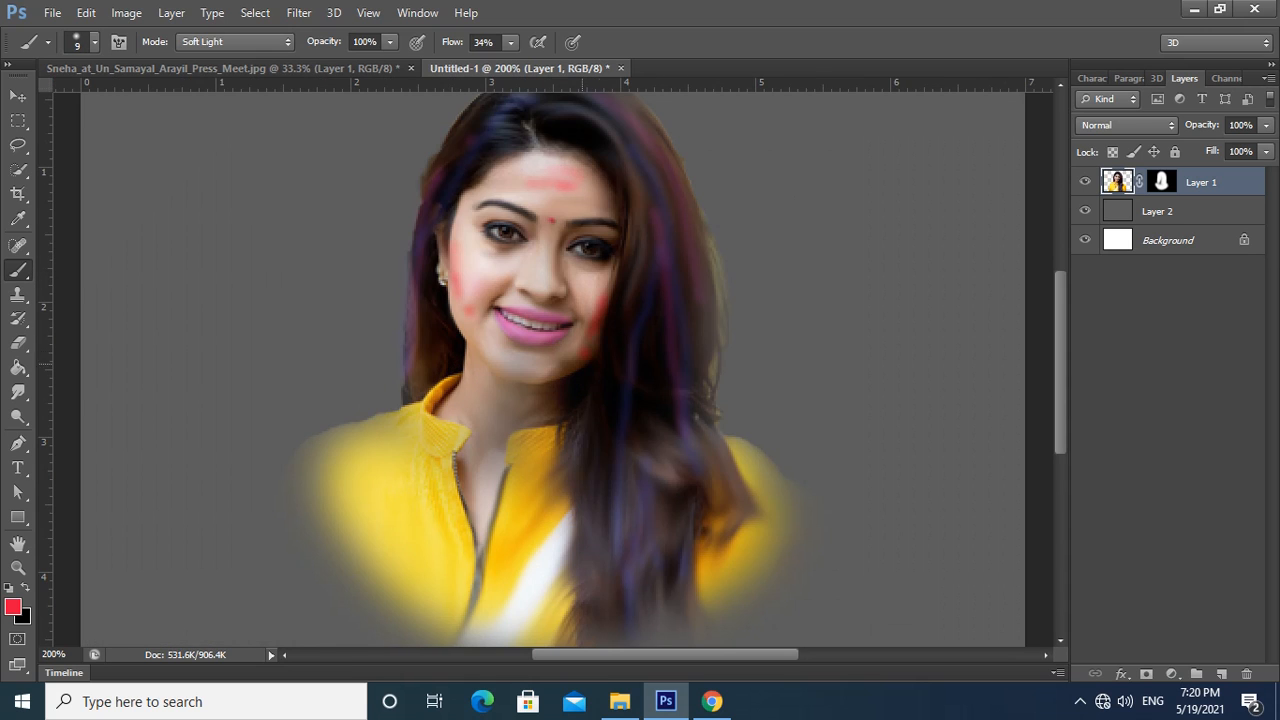
key("ctrl+minus")
key("ctrl+alt+z")
key("ctrl+alt+z")
key("ctrl+alt+z")
key("ctrl+alt+z")
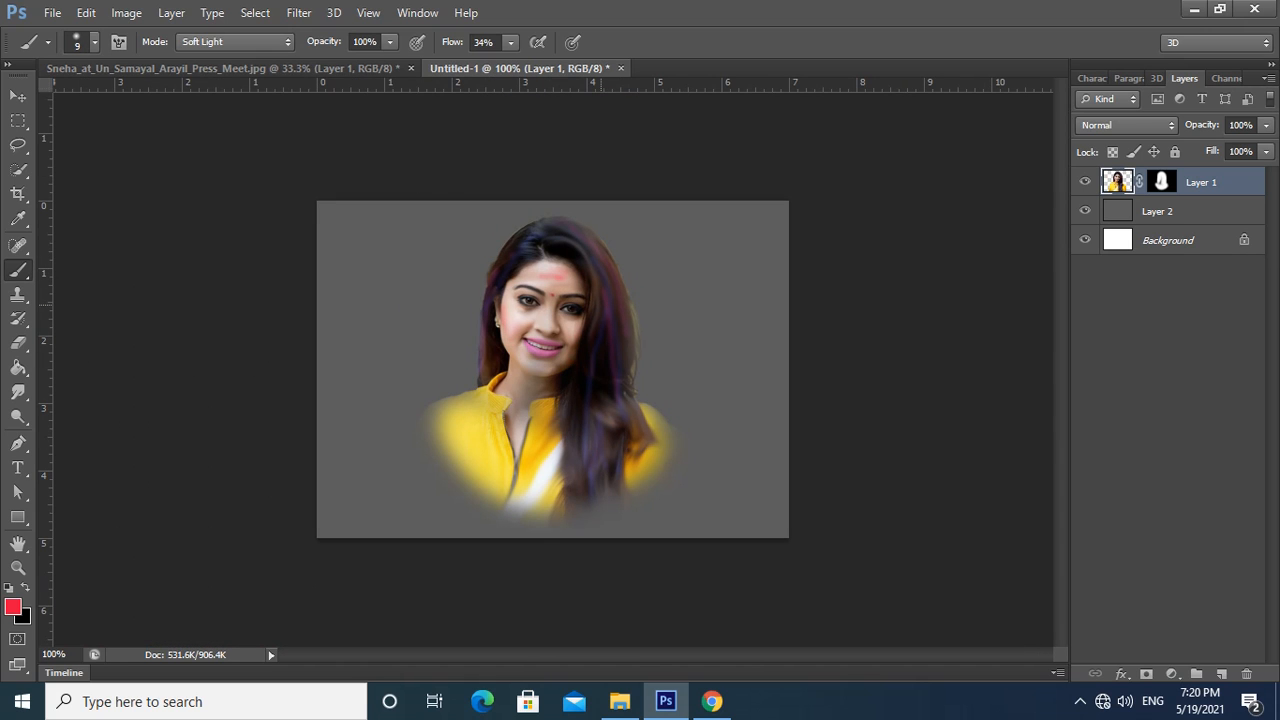
Step: Lower the brush opacity to 29% and enlarge the brush to 20 px
left_click(390, 42)
left_click_drag(390, 62, 324, 62)
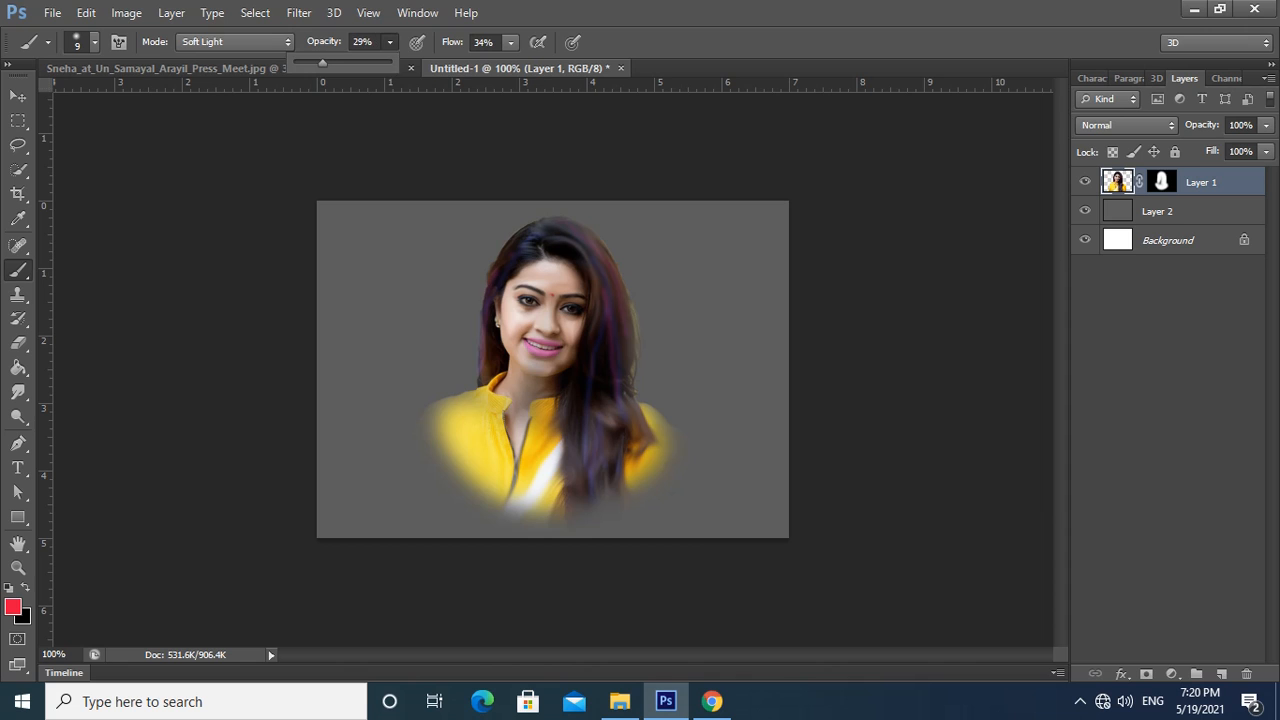
key("bracketright")
key("bracketright")
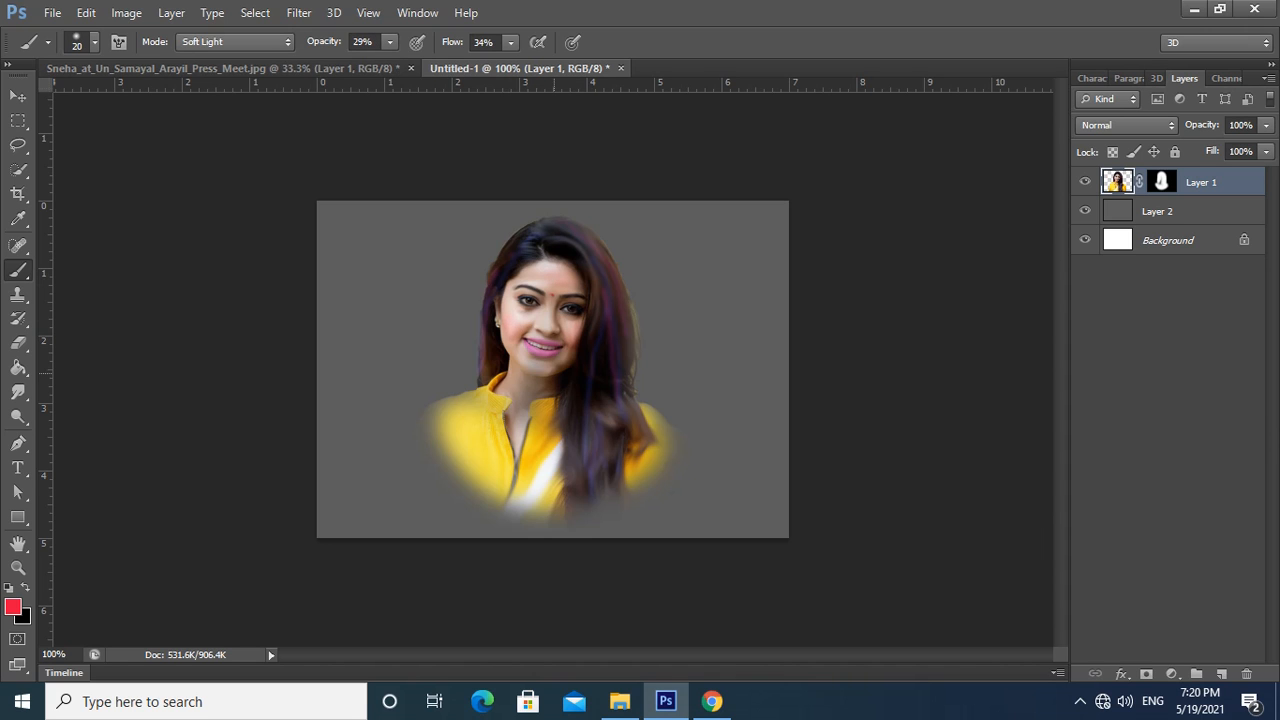
Step: Close the original portrait photo document without saving its changes
key("ctrl+minus")
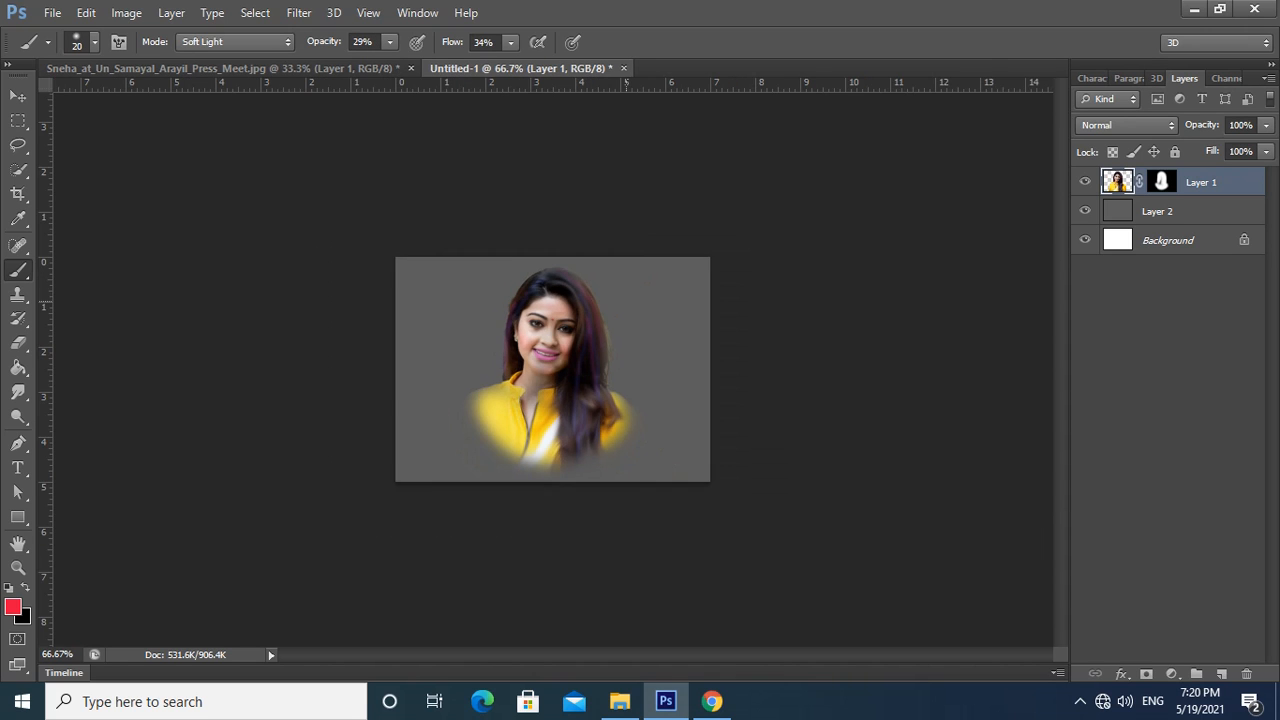
key("ctrl+plus")
key("ctrl+plus")
key("ctrl+minus")
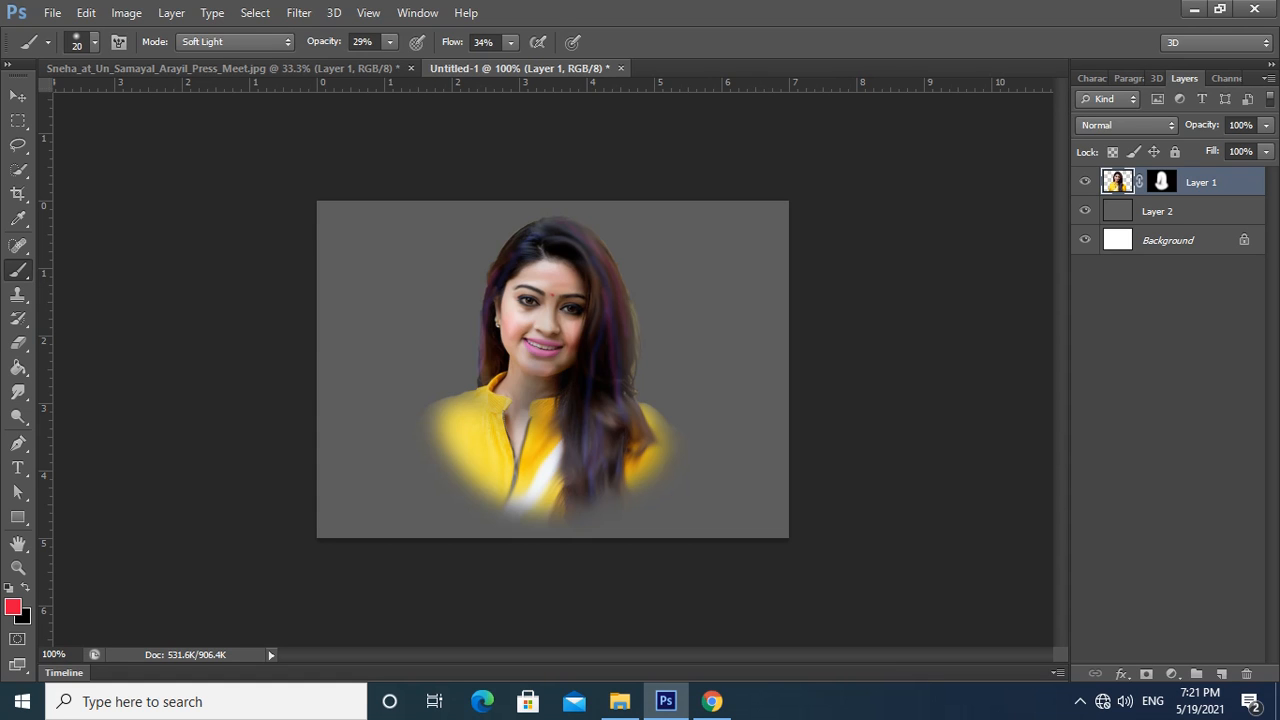
left_click(411, 68)
left_click(630, 277)
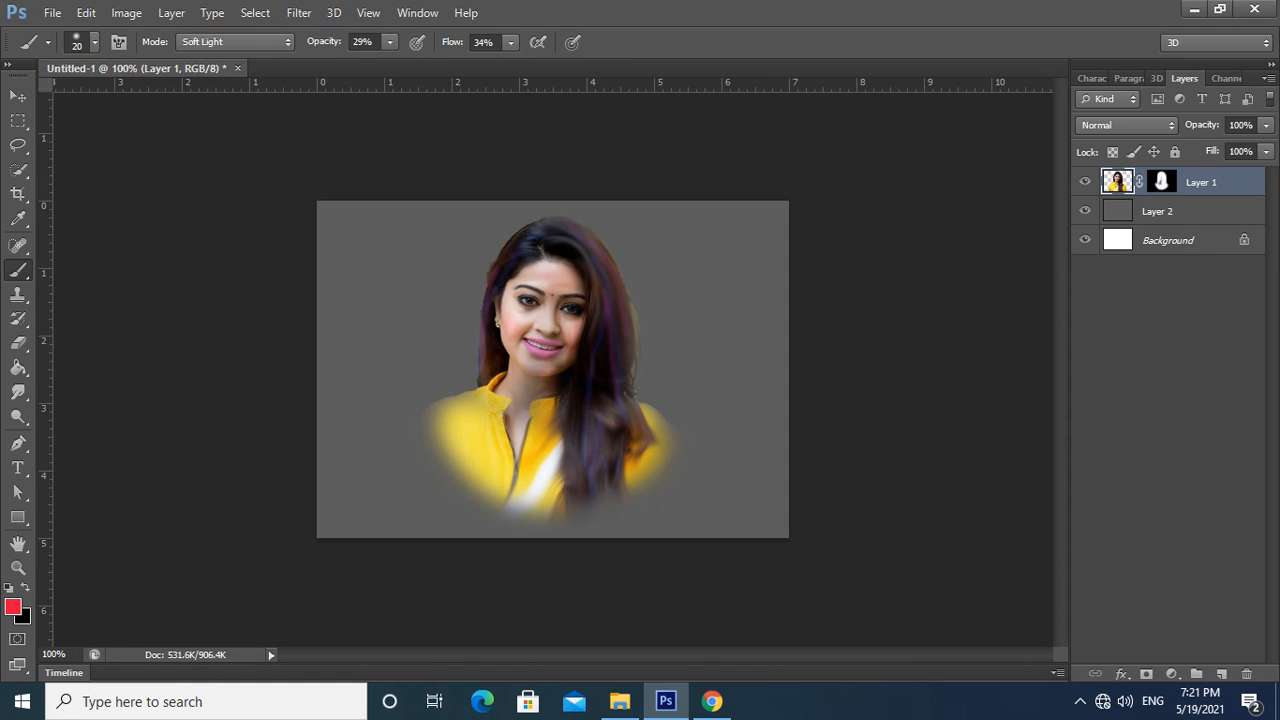
Step: Open the textured backdrop image d6f0e4a321a73be2a4f528534ea902e5.jpg and convert its locked background into a regular layer
left_click(52, 13)
left_click(73, 51)
left_click_drag(991, 181, 991, 291)
double_click(706, 422)
double_click(1168, 186)
key("Return")
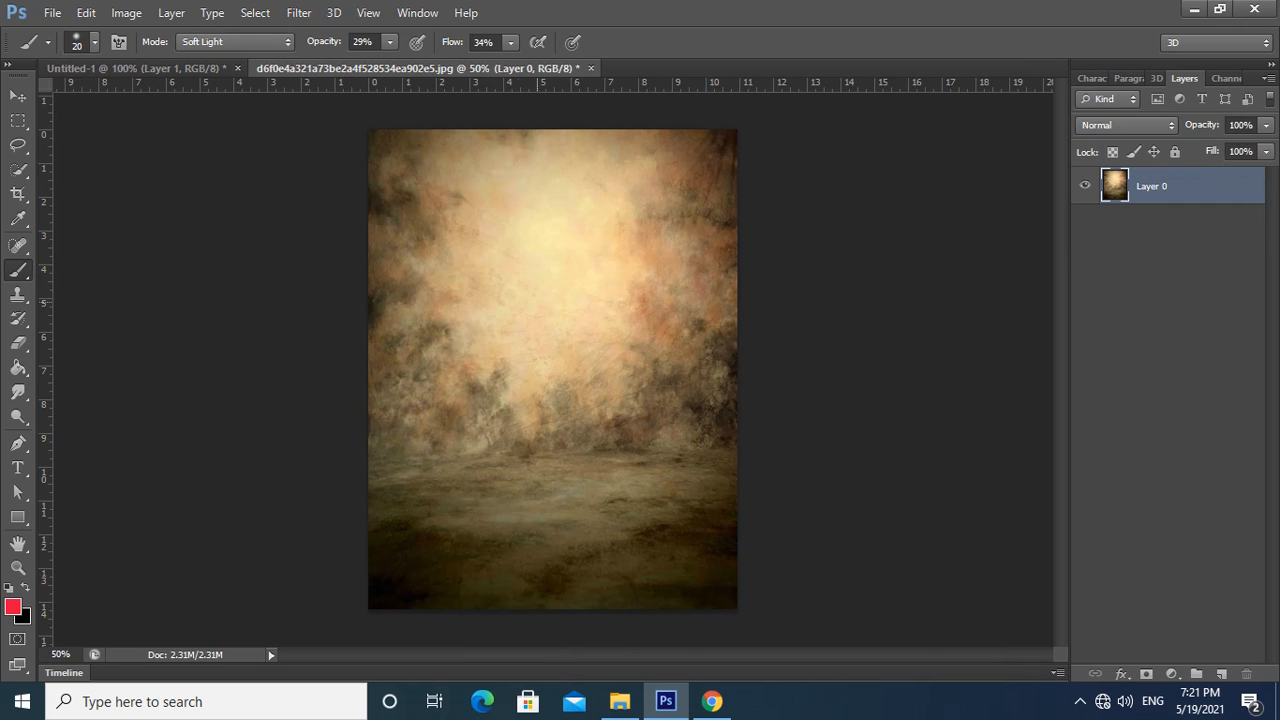
Step: Bring the textured backdrop into the Untitled-1 document directly beneath Layer 1 and set its blending mode to Multiply
key("v")
left_click_drag(584, 295, 548, 240)
left_click_drag(1160, 183, 1160, 228)
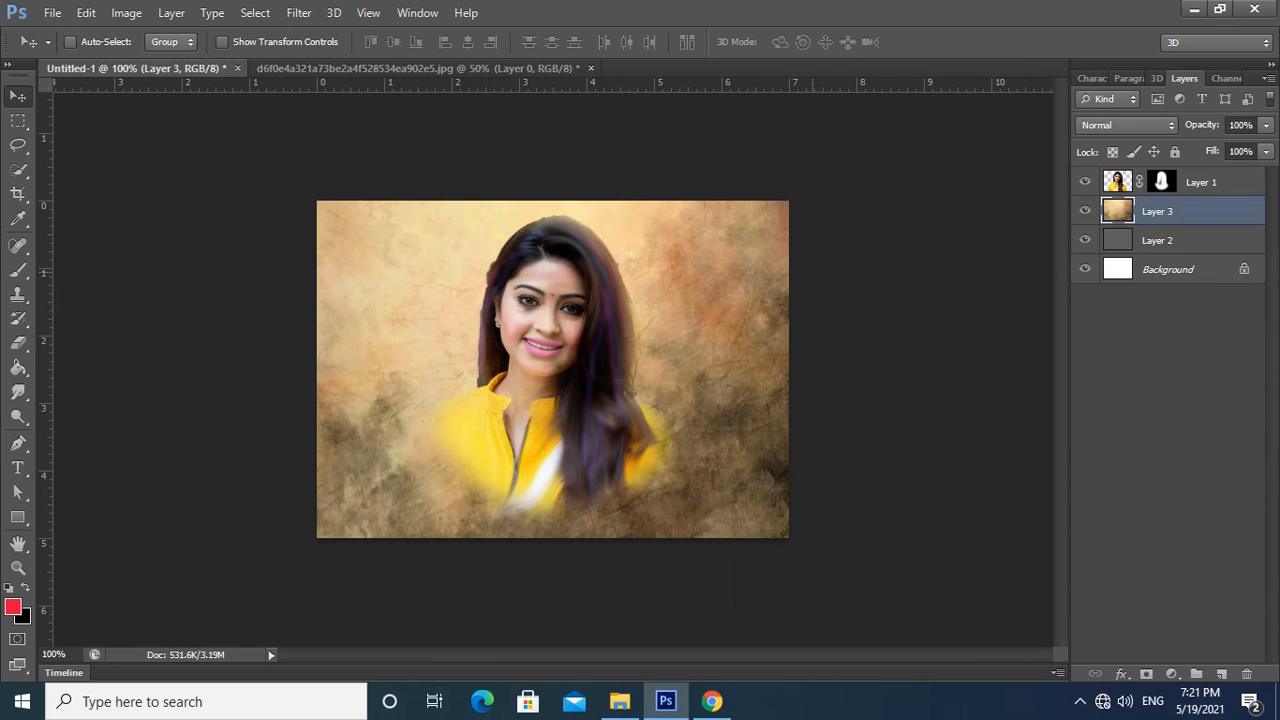
left_click(1127, 125)
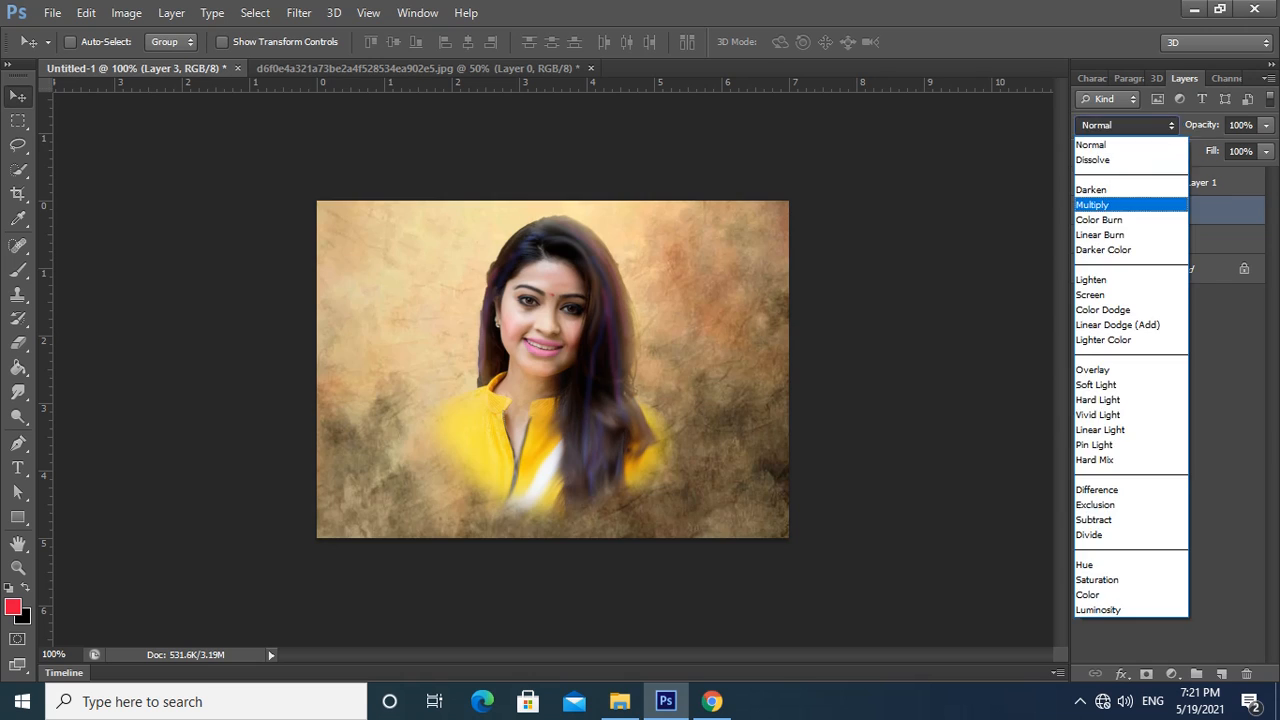
left_click(1128, 203)
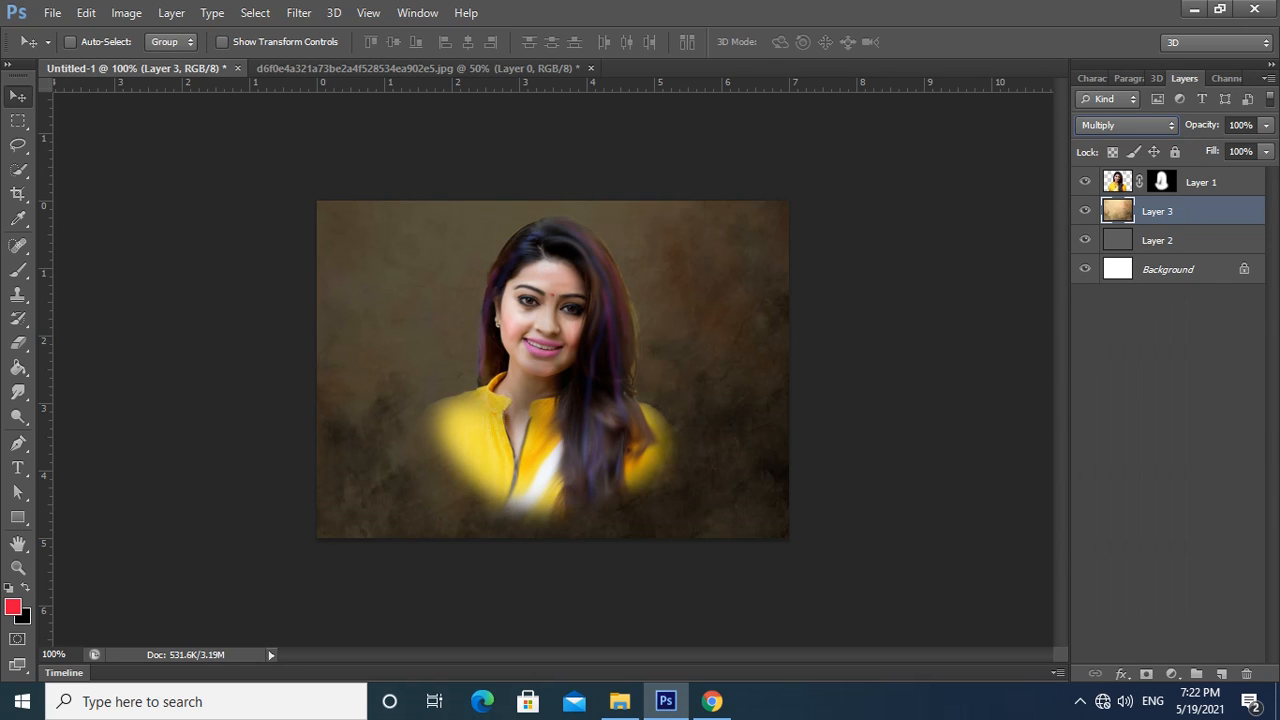